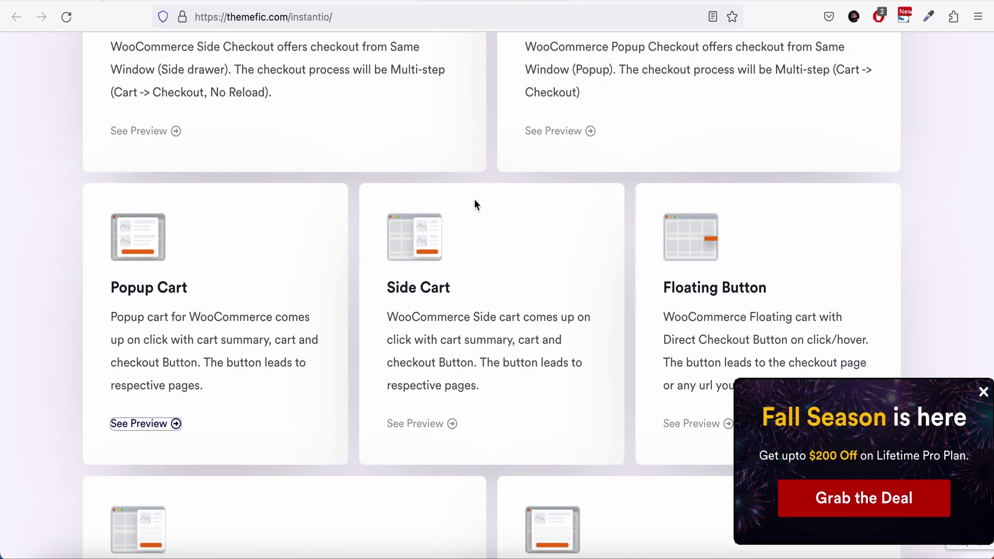
# Step: Dismiss the Fall Season promotion popup on the Instantio features page
pyautogui.scroll(10, 475, 204)
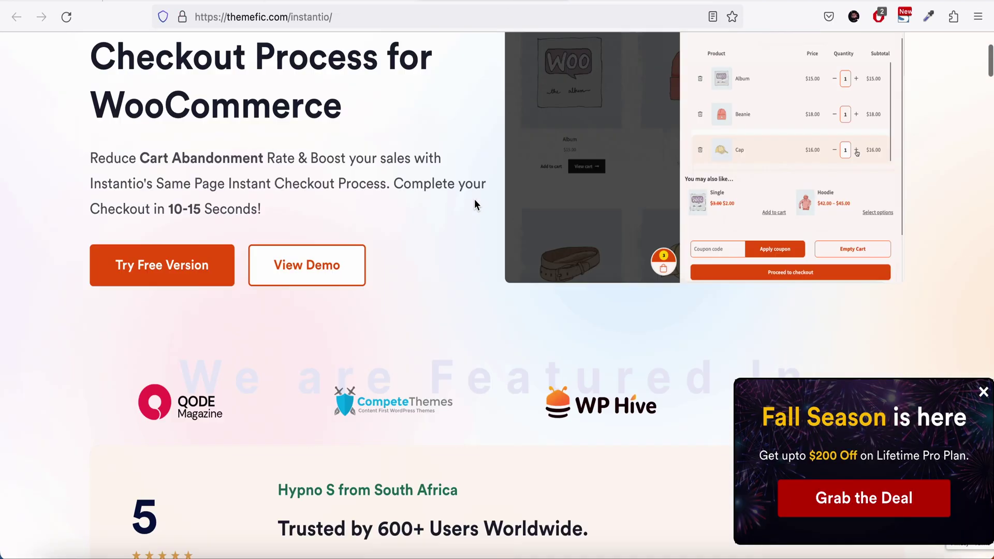
pyautogui.scroll(-15, 477, 197)
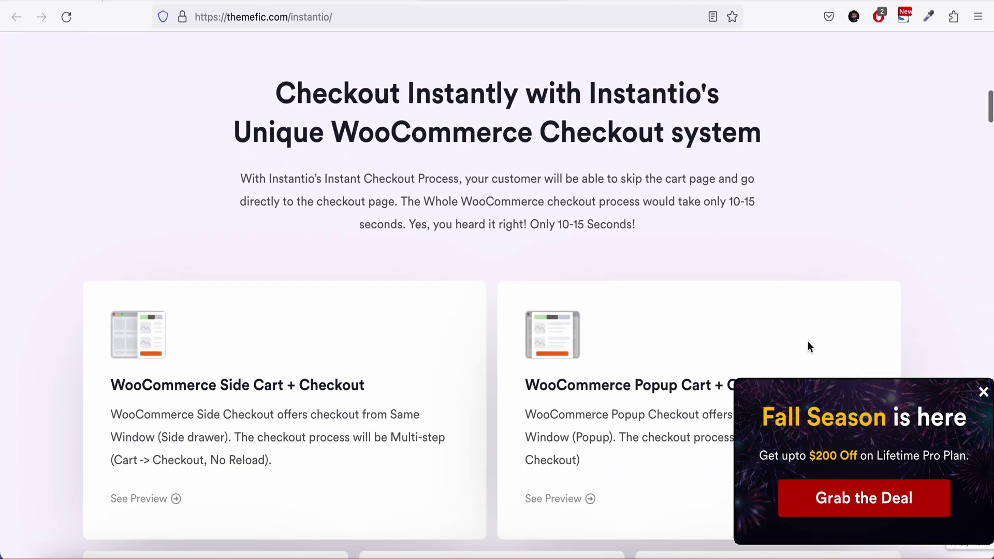
pyautogui.click(984, 393)
pyautogui.scroll(-5, 817, 306)
pyautogui.scroll(3, 816, 306)
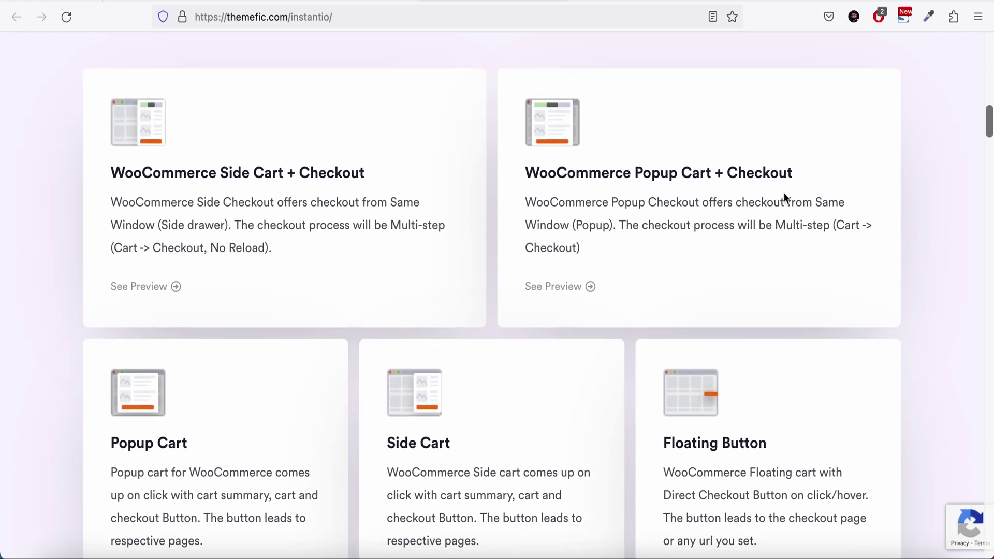
# Step: Open the Popup Cart preview page from the Instantio features page
pyautogui.click(605, 164)
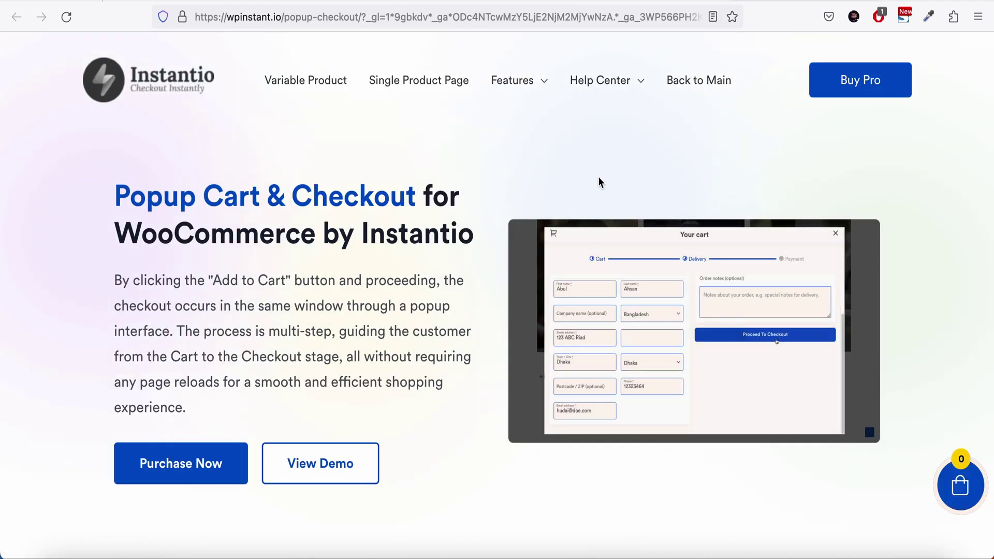
pyautogui.press('super+Left')
pyautogui.scroll(-2, 484, 301)
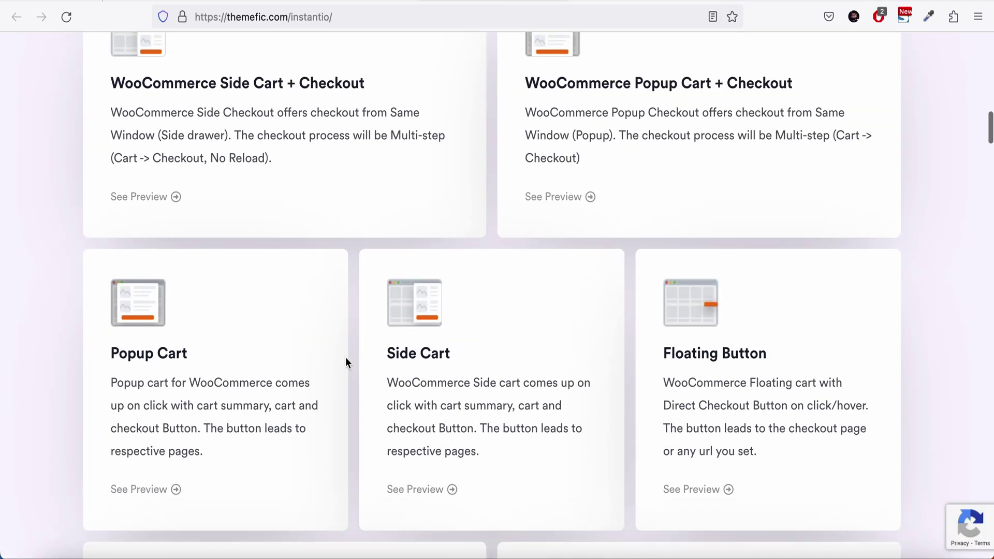
pyautogui.click(273, 386)
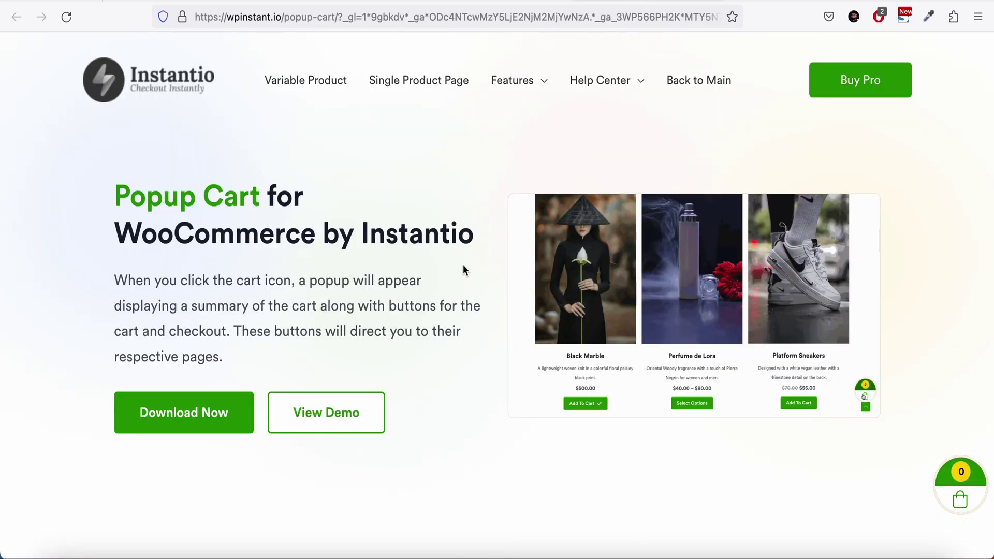
pyautogui.scroll(-1, 461, 265)
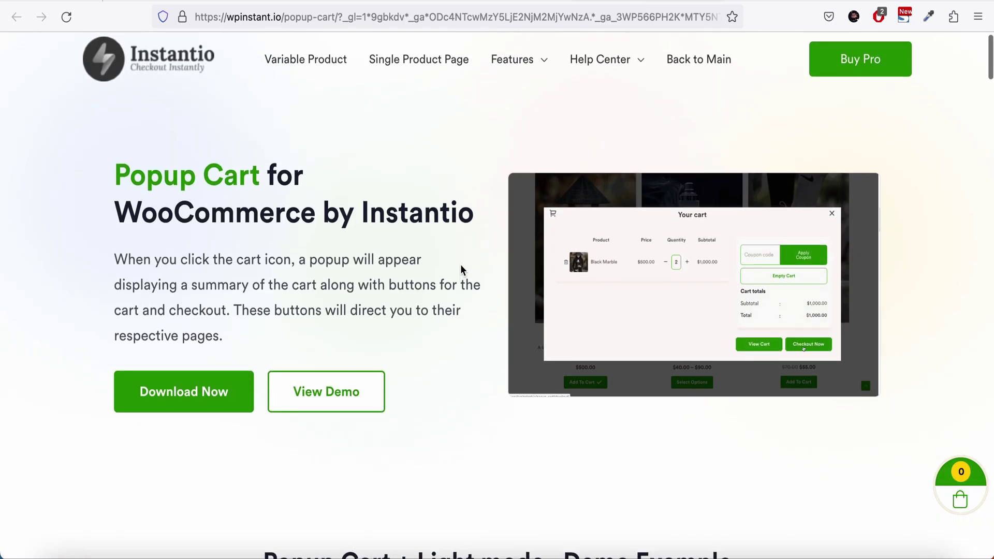
pyautogui.scroll(1, 461, 265)
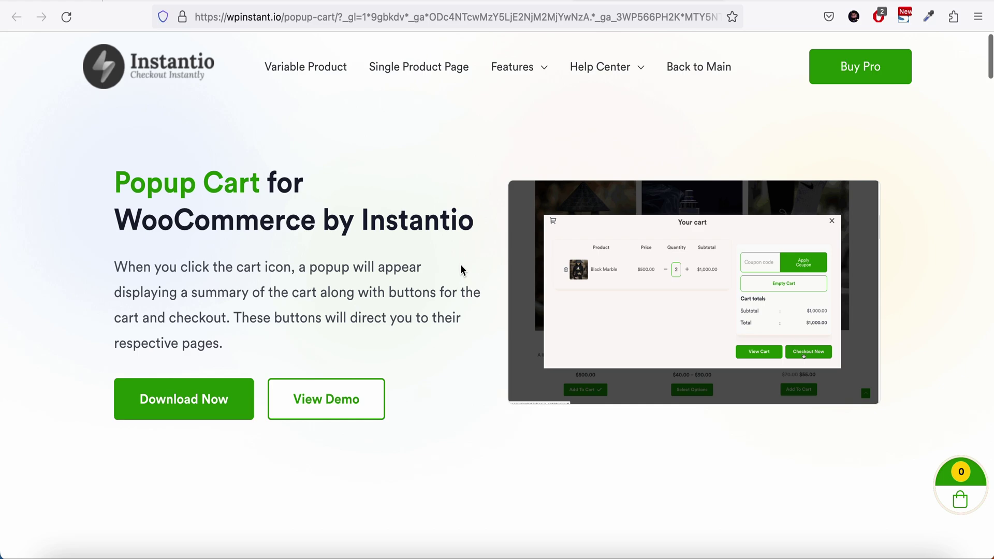
# Step: Add Black Marble in the light-mode demo, check the popup cart, then go to Popup Cart & Checkout
pyautogui.click(348, 405)
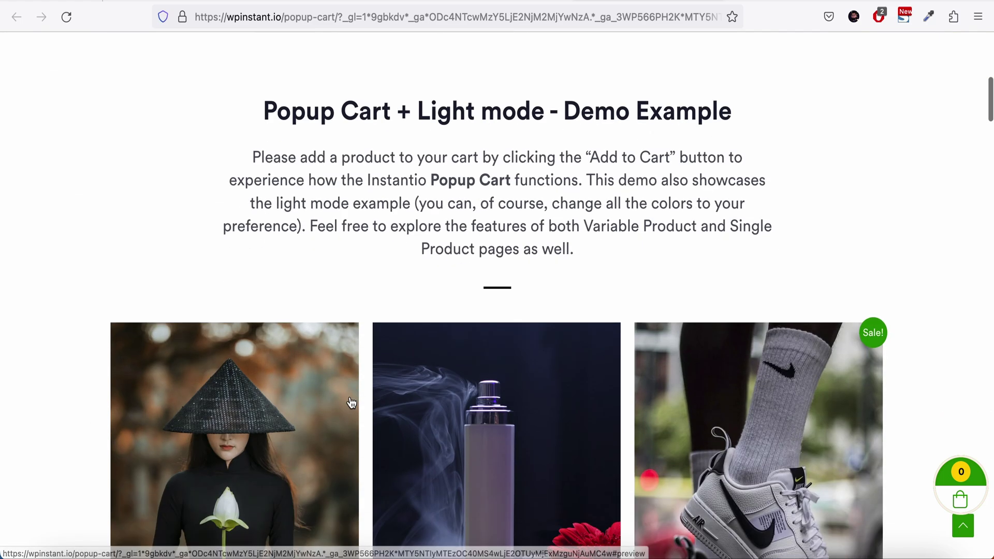
pyautogui.scroll(-6, 351, 404)
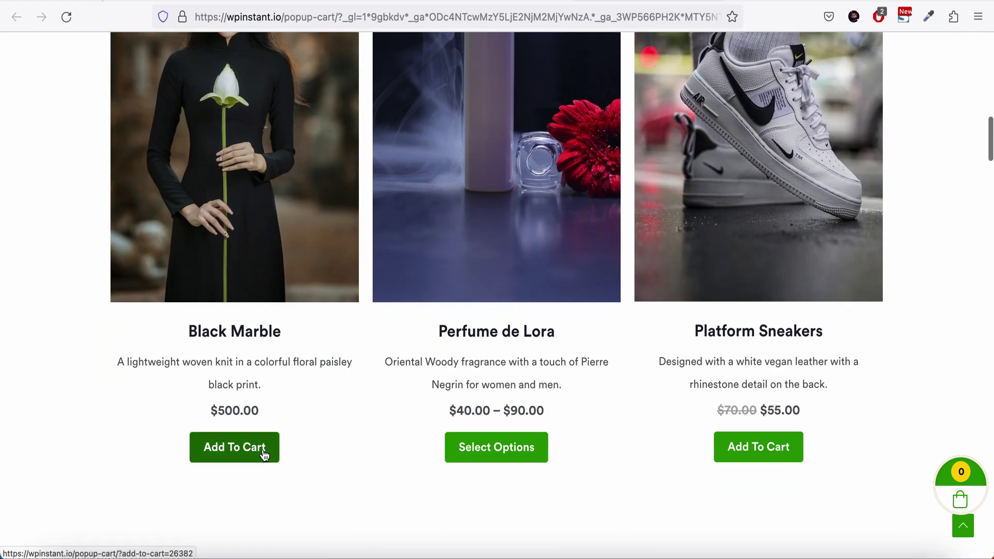
pyautogui.click(264, 454)
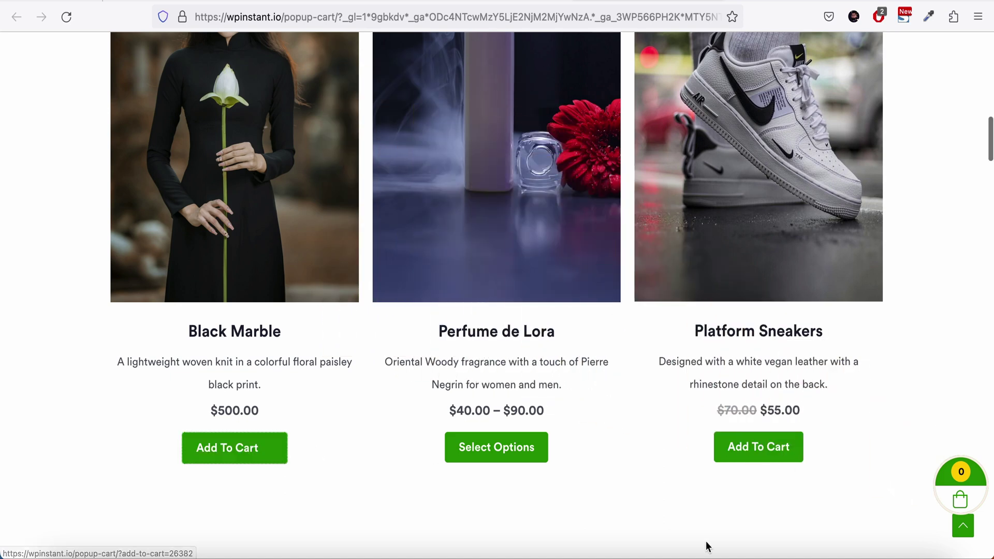
pyautogui.click(964, 492)
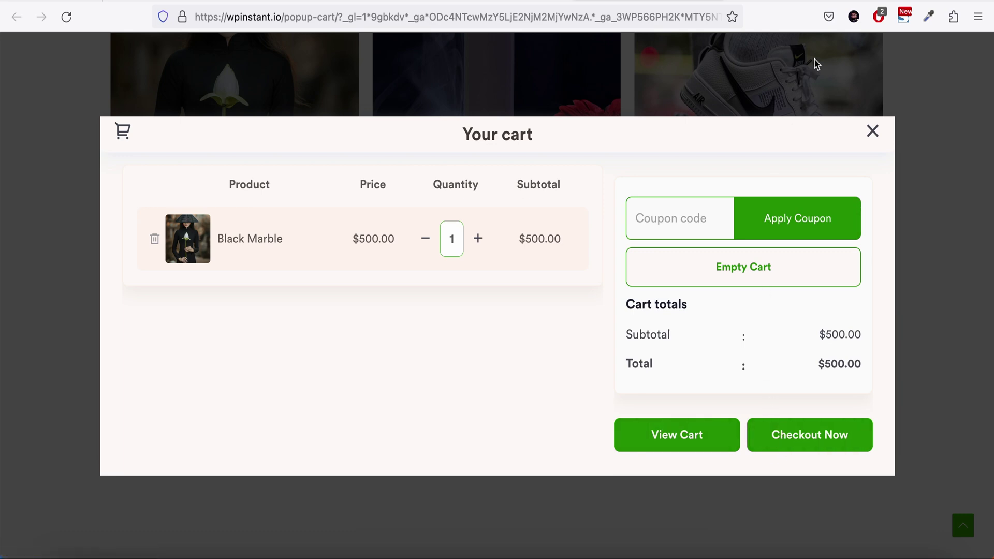
pyautogui.click(806, 1)
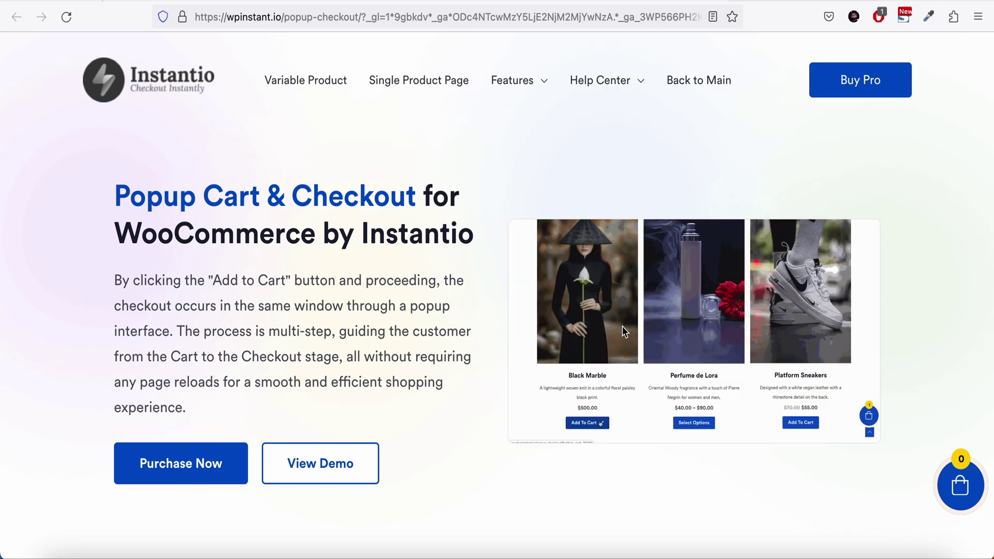
# Step: Add Black Marble to the Popup Checkout demo cart and open the floating cart
pyautogui.click(314, 453)
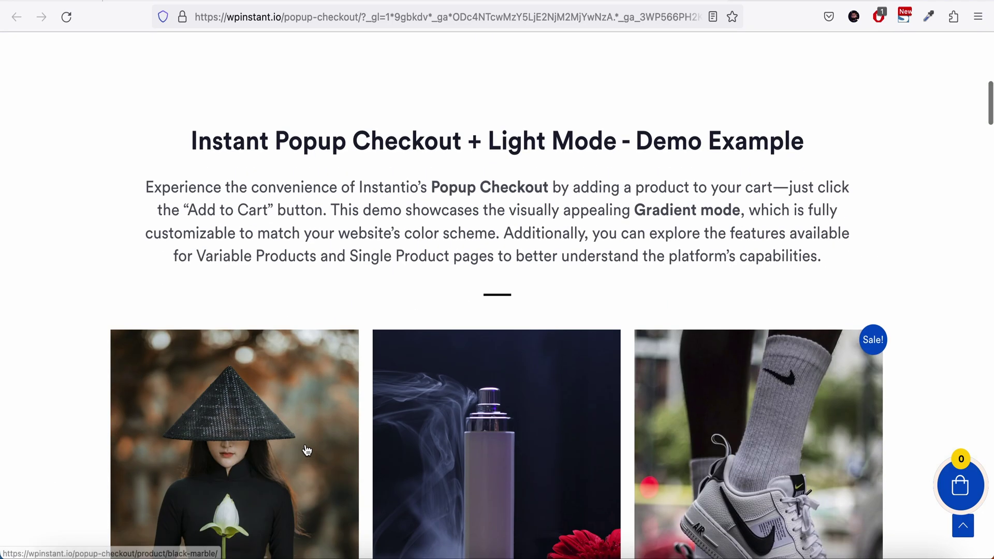
pyautogui.scroll(-5, 305, 450)
pyautogui.click(262, 348)
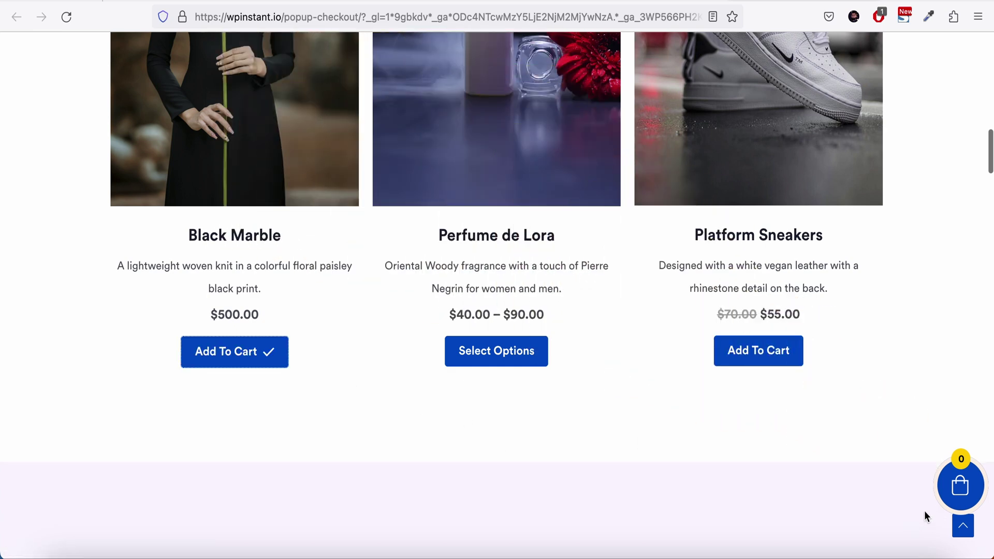
pyautogui.click(961, 490)
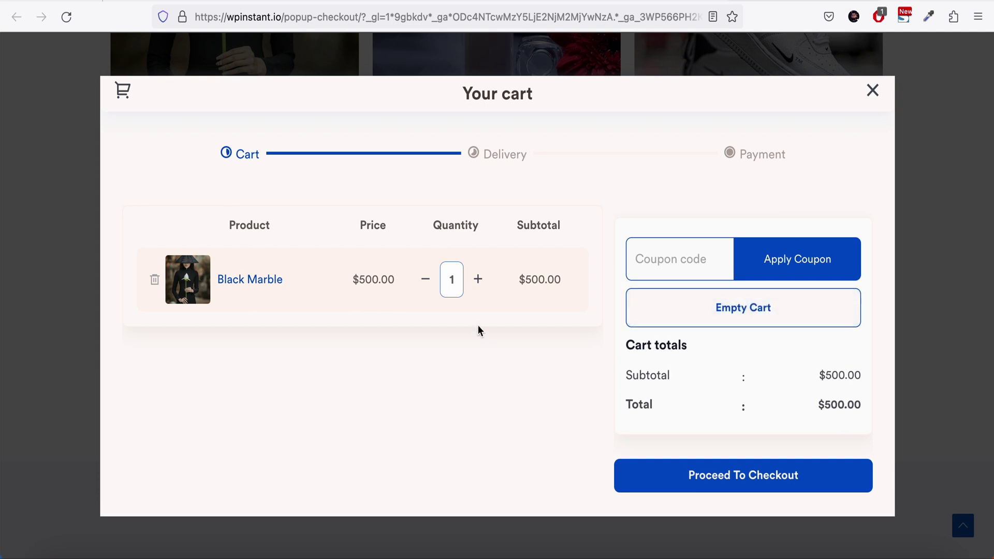
# Step: Proceed to checkout and look over the Delivery billing form
pyautogui.click(723, 489)
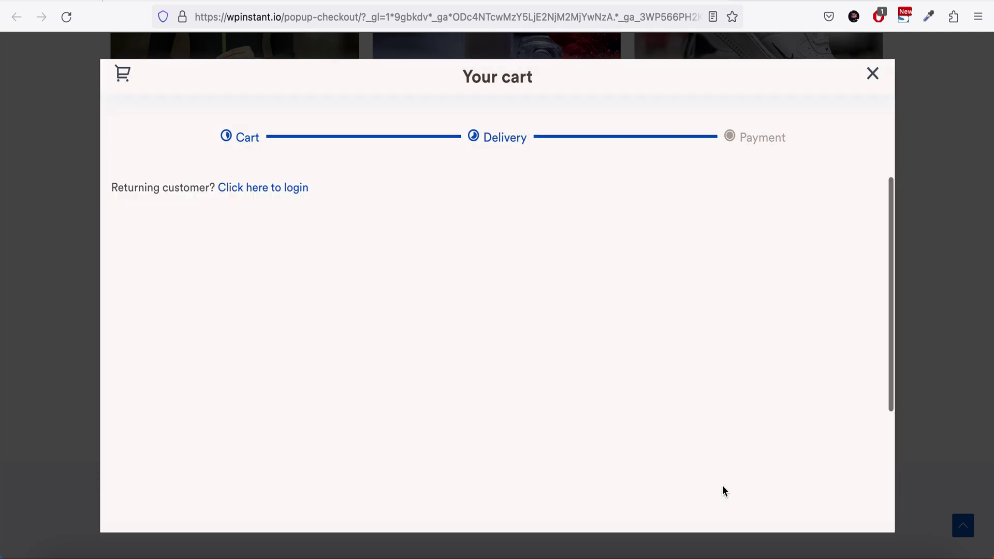
pyautogui.scroll(-4, 510, 357)
pyautogui.scroll(4, 510, 357)
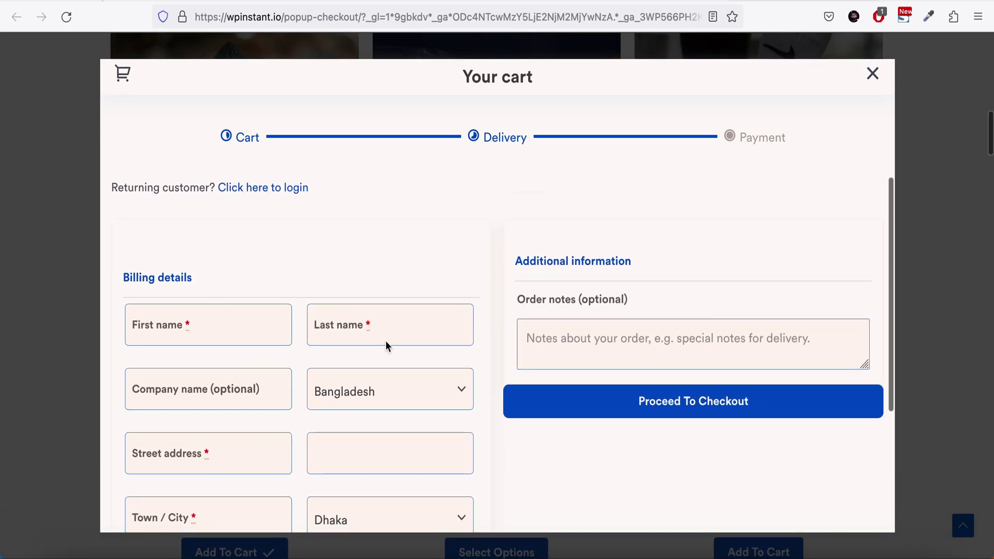
pyautogui.scroll(-4, 397, 338)
pyautogui.scroll(4, 395, 339)
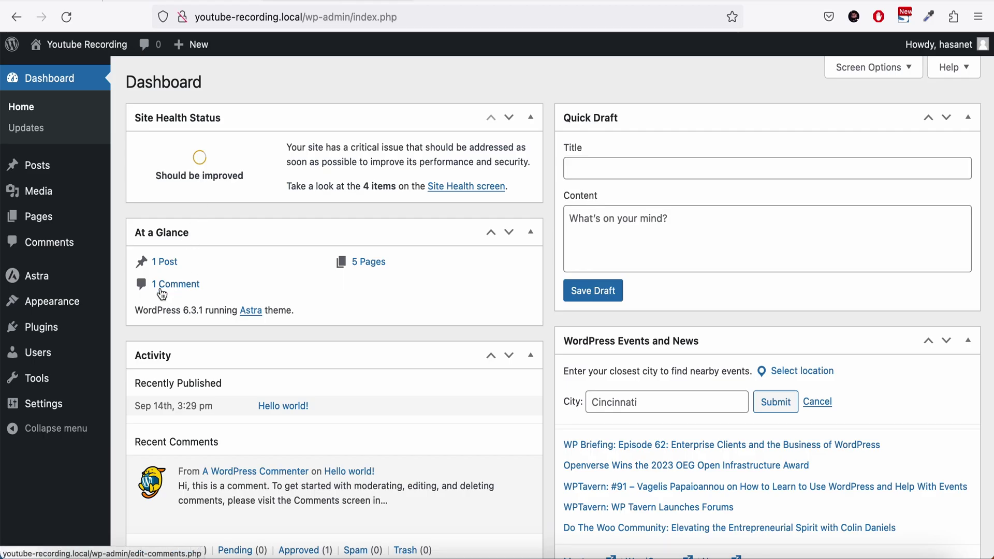
# Step: Open Appearance > Themes to see the installed themes, with Astra active
pyautogui.click(94, 311)
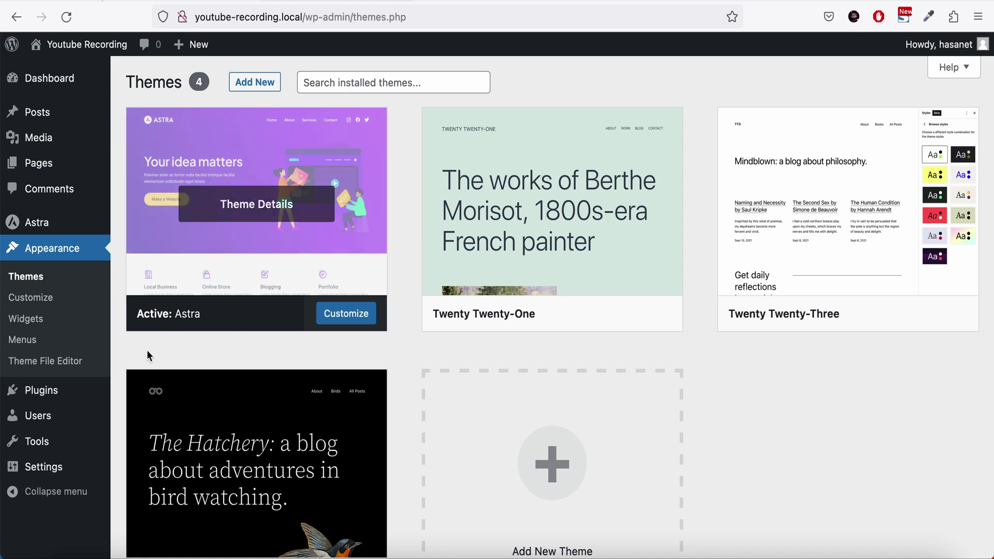
# Step: Search plugins for 'woocommerce', fixing the typo, then install and activate WooCommerce 8.1.1
pyautogui.moveTo(98, 397)
pyautogui.click(123, 415)
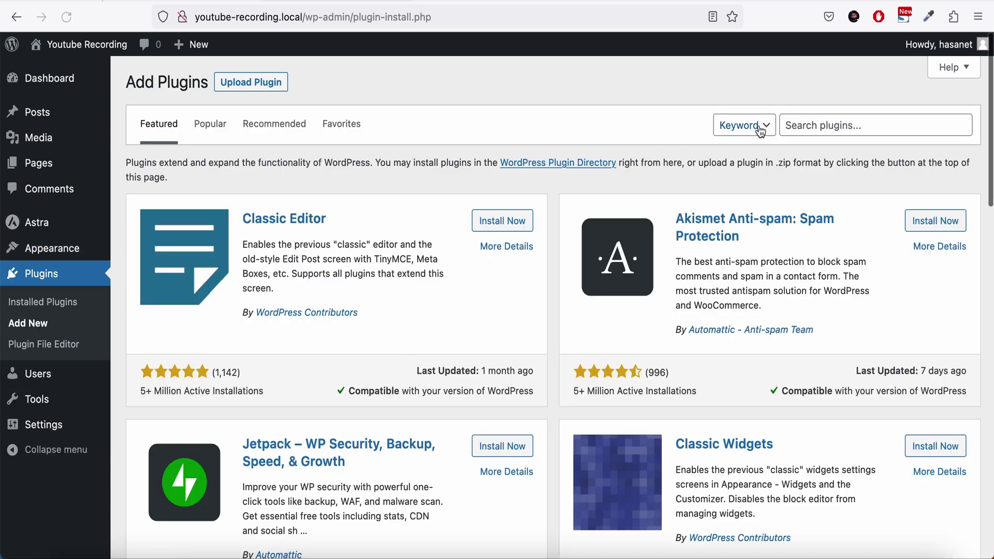
pyautogui.click(808, 125)
pyautogui.write('wooocommerce')
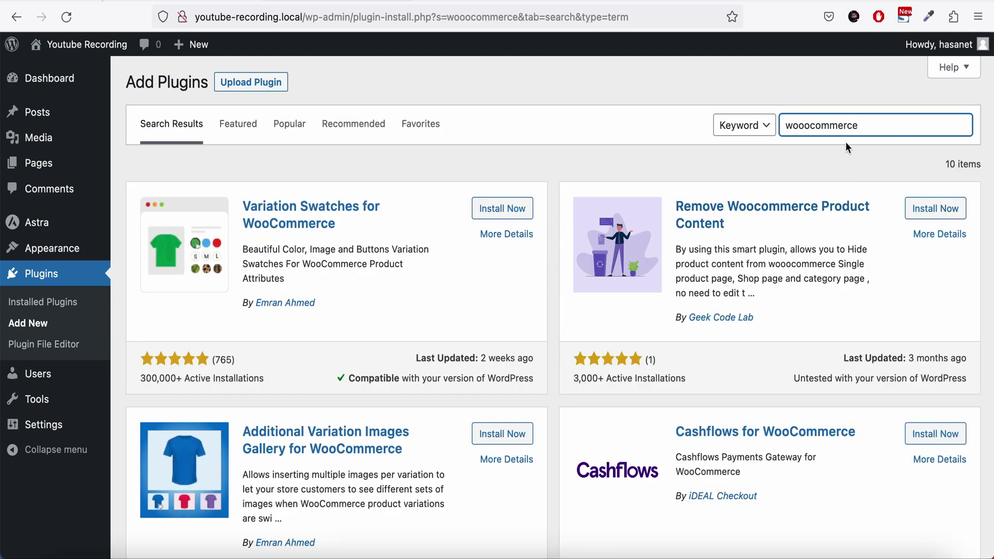
pyautogui.press('Left')
pyautogui.press('Left')
pyautogui.press('Left')
pyautogui.press('Left')
pyautogui.press('Left')
pyautogui.press('Left')
pyautogui.press('Left')
pyautogui.press('Left')
pyautogui.press('BackSpace')
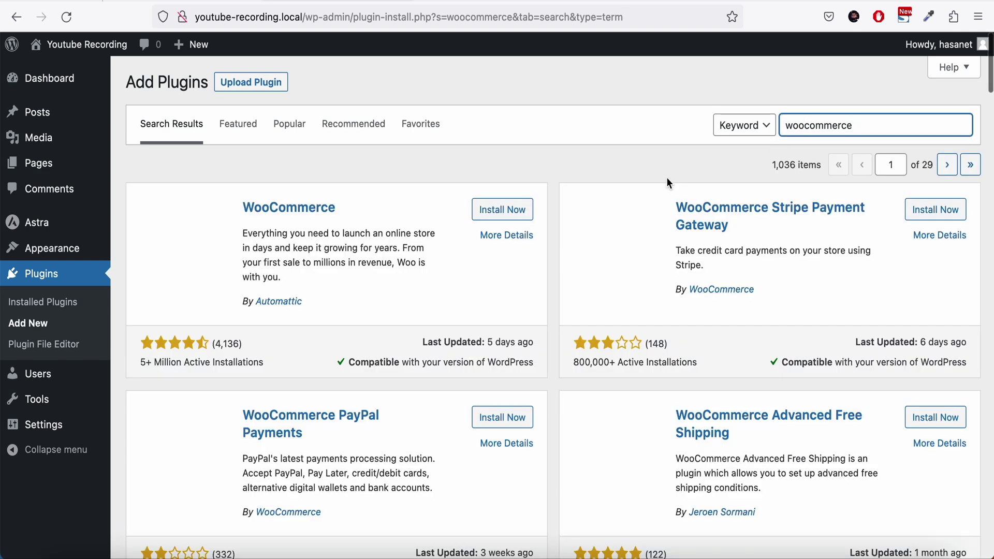
pyautogui.click(492, 212)
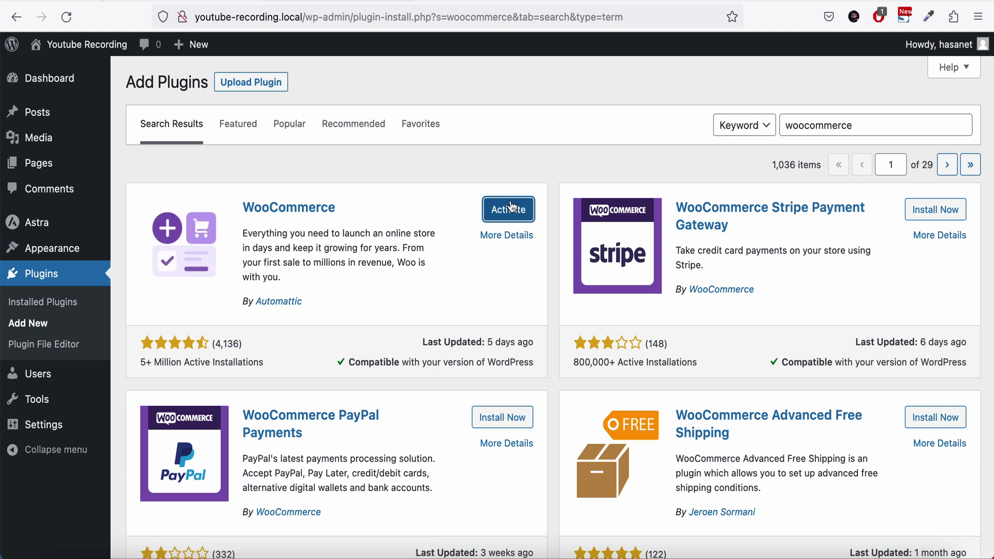
pyautogui.click(510, 209)
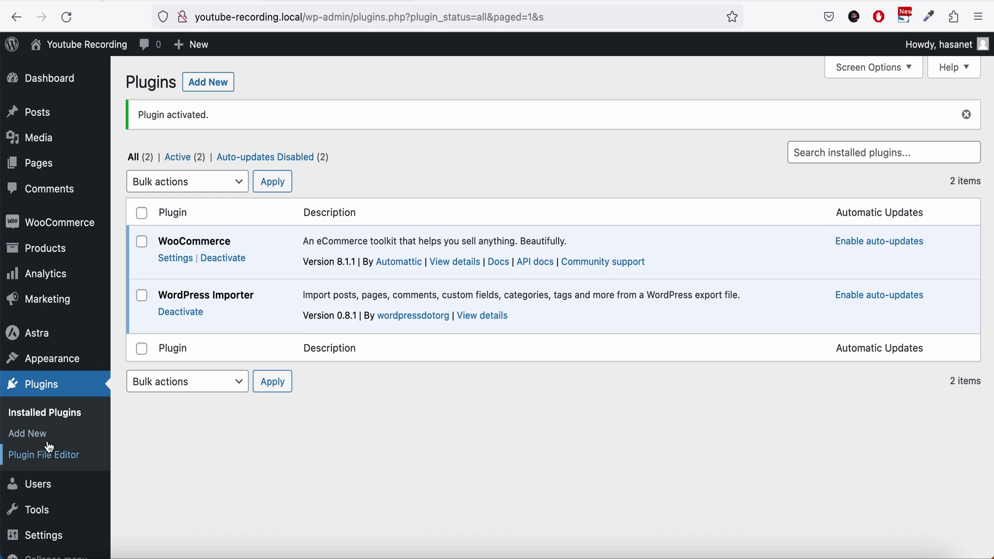
# Step: Search plugins for 'instantio', install and activate Instantio 3.1.4, and open its dashboard
pyautogui.click(46, 436)
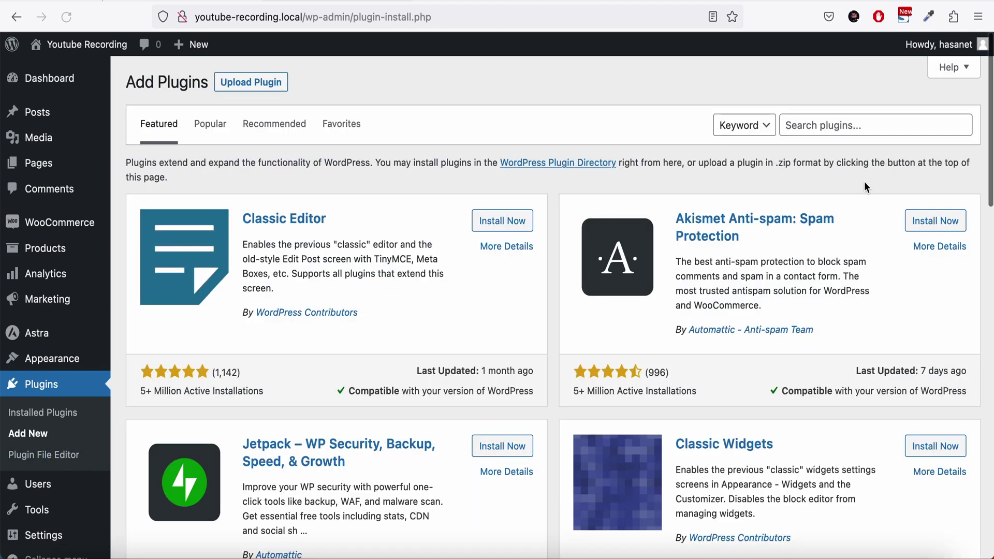
pyautogui.click(893, 129)
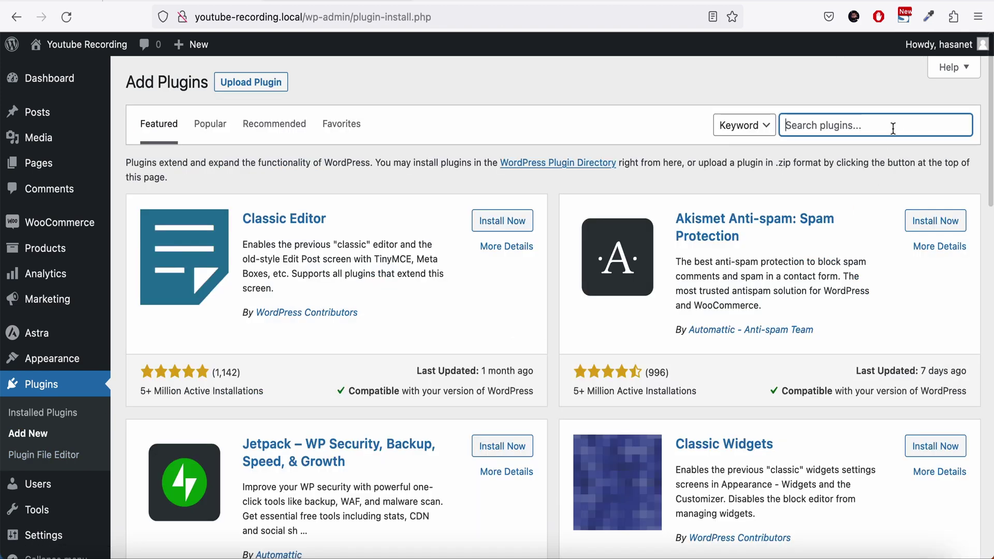
pyautogui.write('instantio')
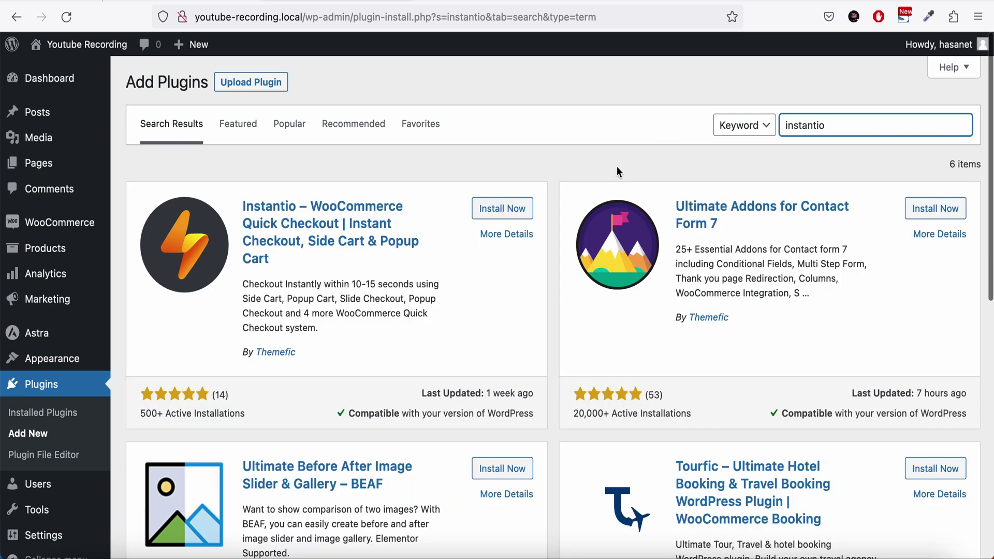
pyautogui.click(526, 208)
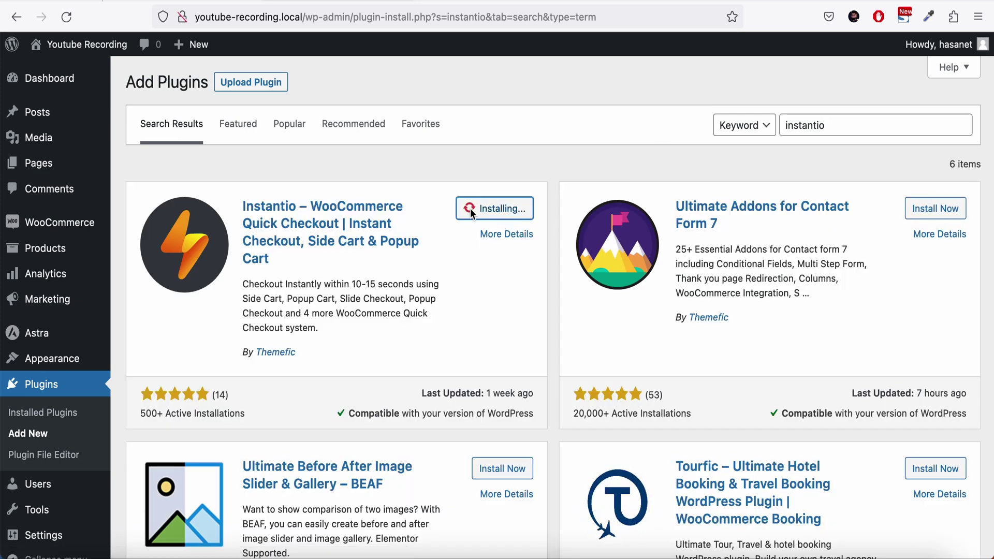
pyautogui.click(501, 218)
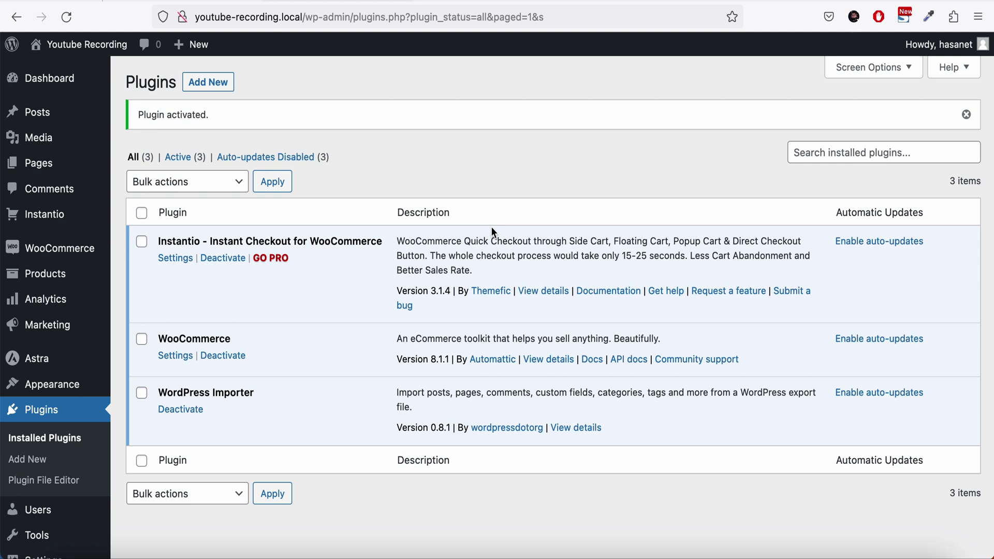
pyautogui.click(45, 222)
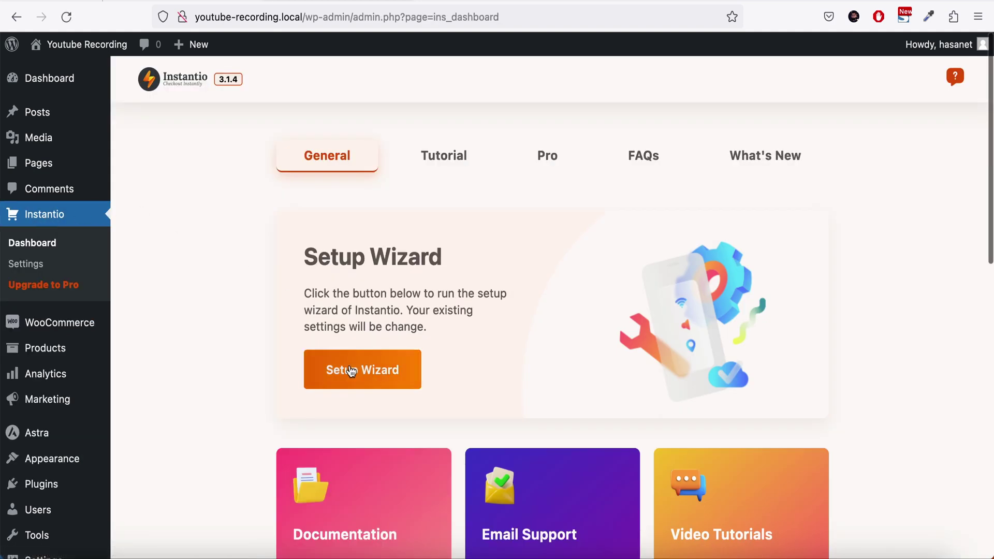
# Step: Launch the Instantio setup wizard and choose Popup Cart with Light mode in Step 1
pyautogui.click(350, 382)
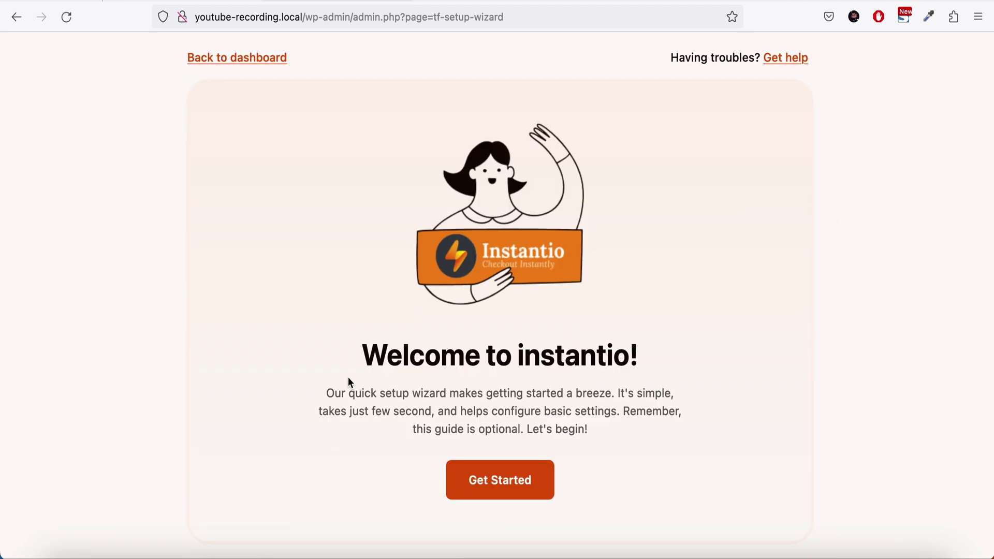
pyautogui.click(541, 486)
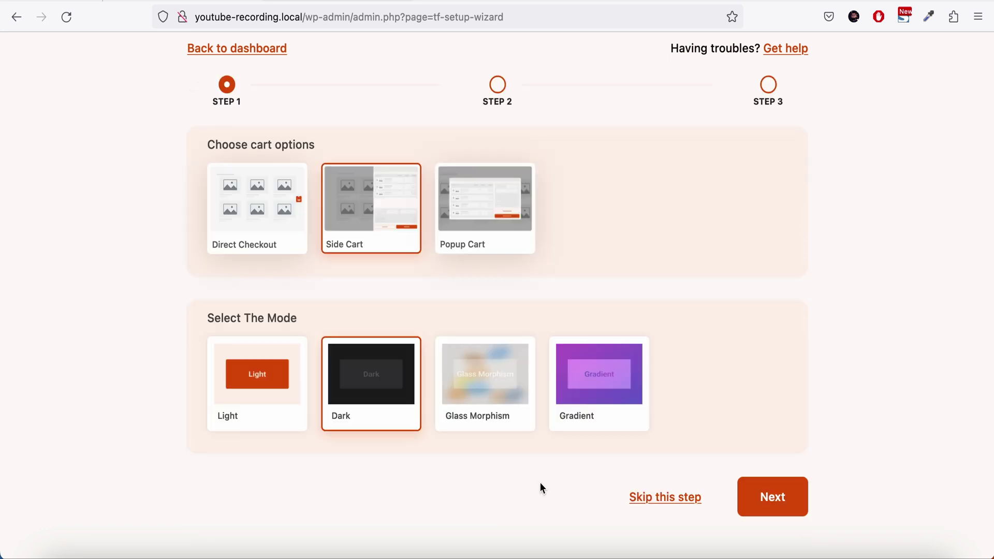
pyautogui.click(490, 230)
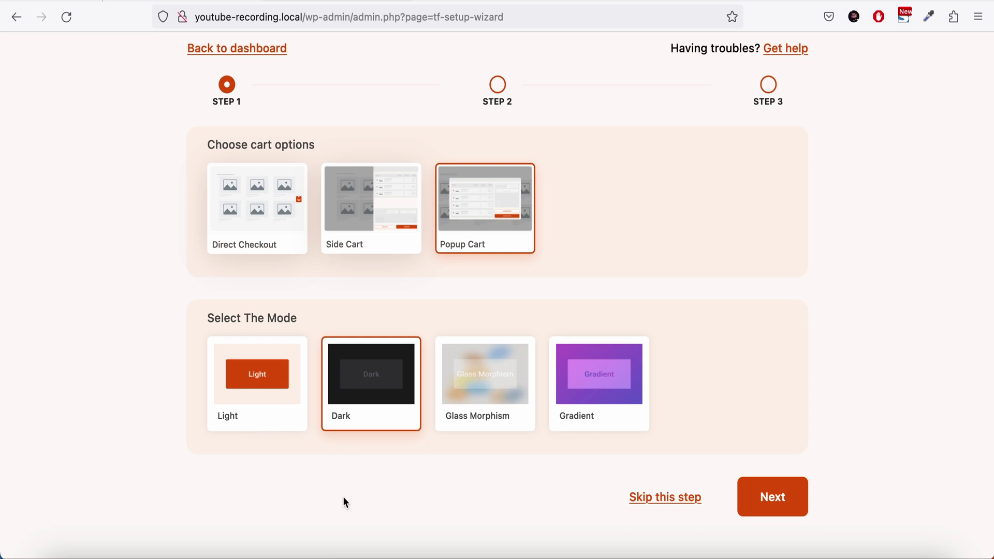
pyautogui.click(211, 389)
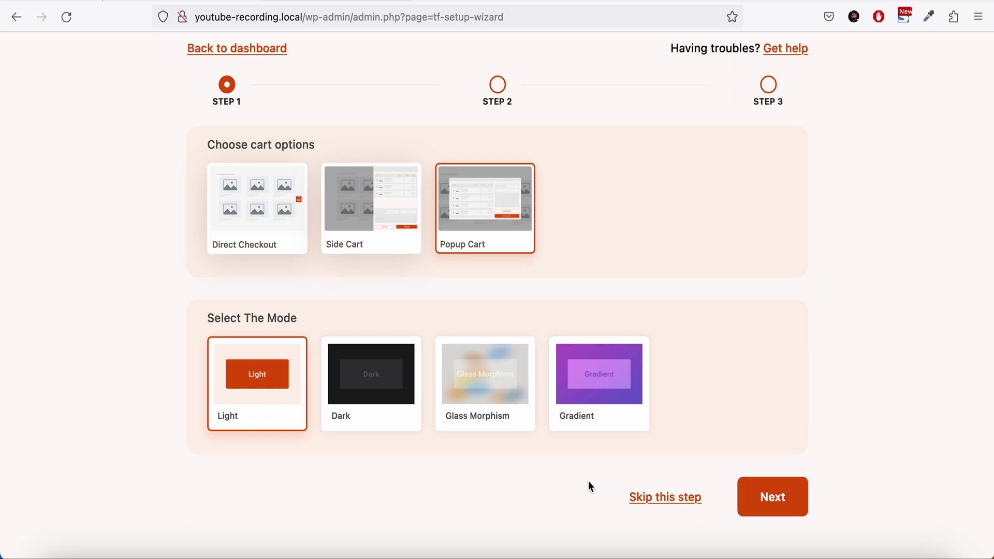
# Step: Pass Step 2 with the default layout option and reach the Step 3 cart icon settings
pyautogui.click(788, 498)
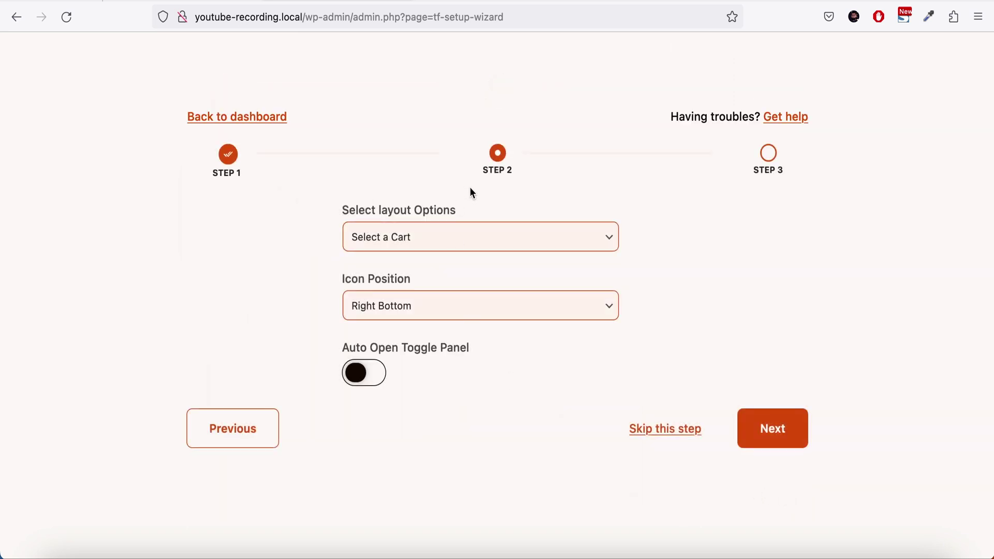
pyautogui.click(469, 234)
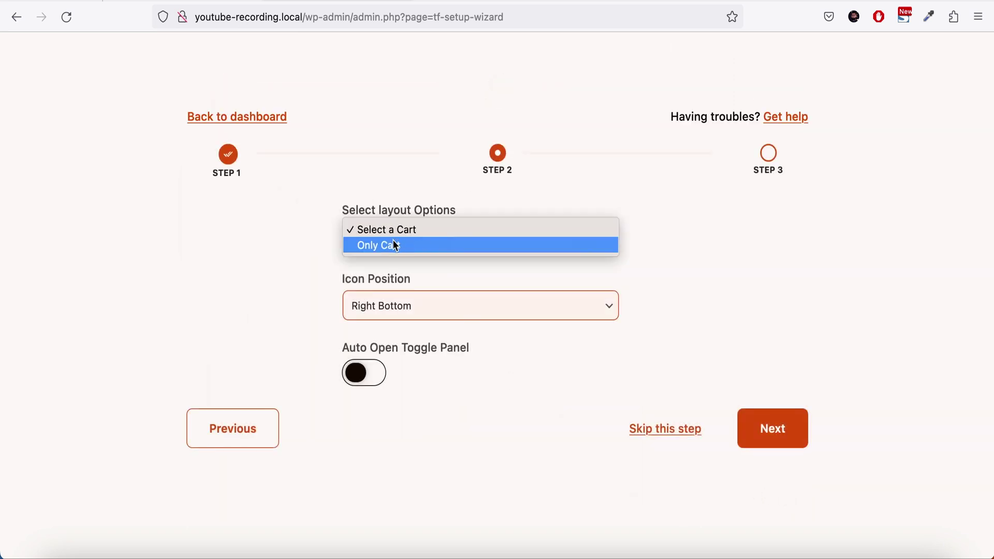
pyautogui.click(315, 266)
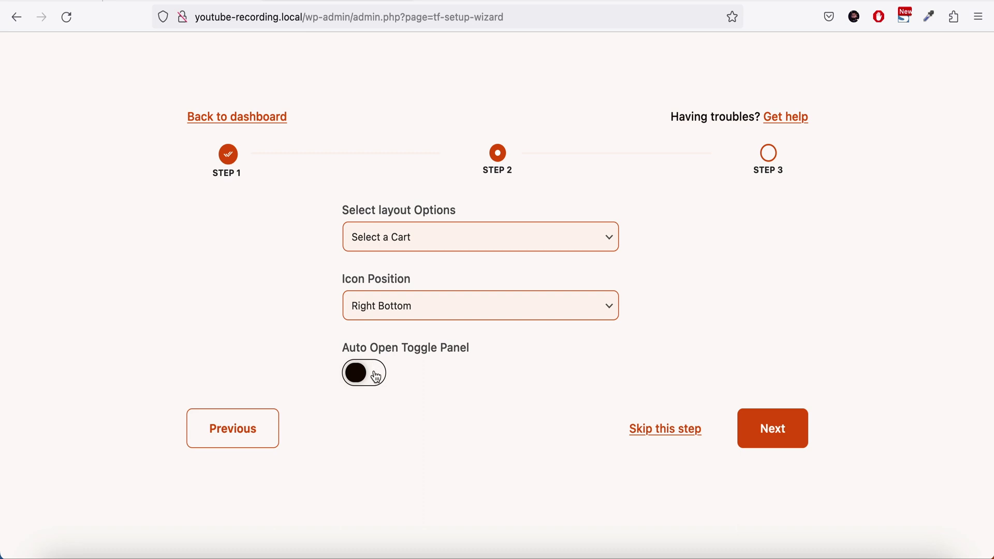
pyautogui.click(803, 435)
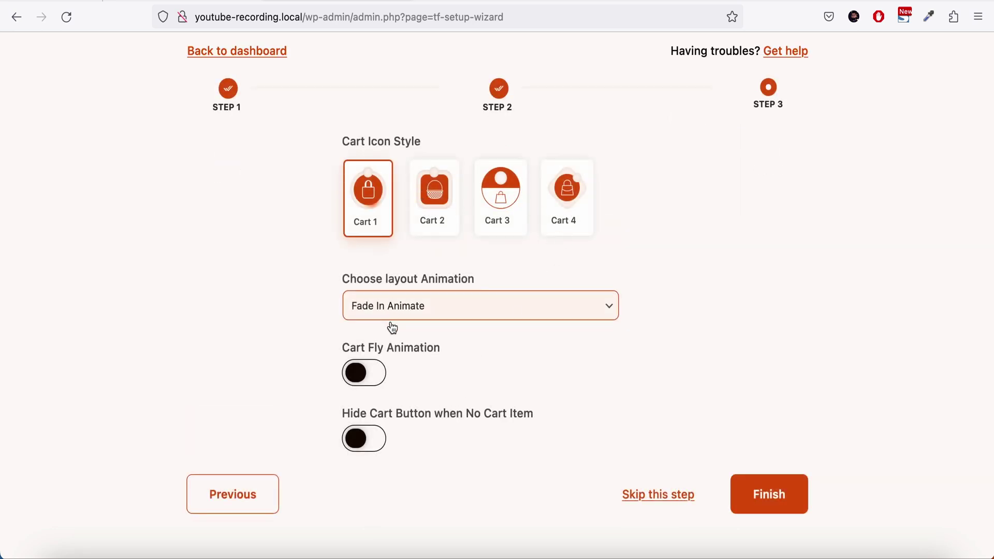
# Step: Enable Hide Cart Button when No Cart Item and finish the wizard
pyautogui.click(375, 451)
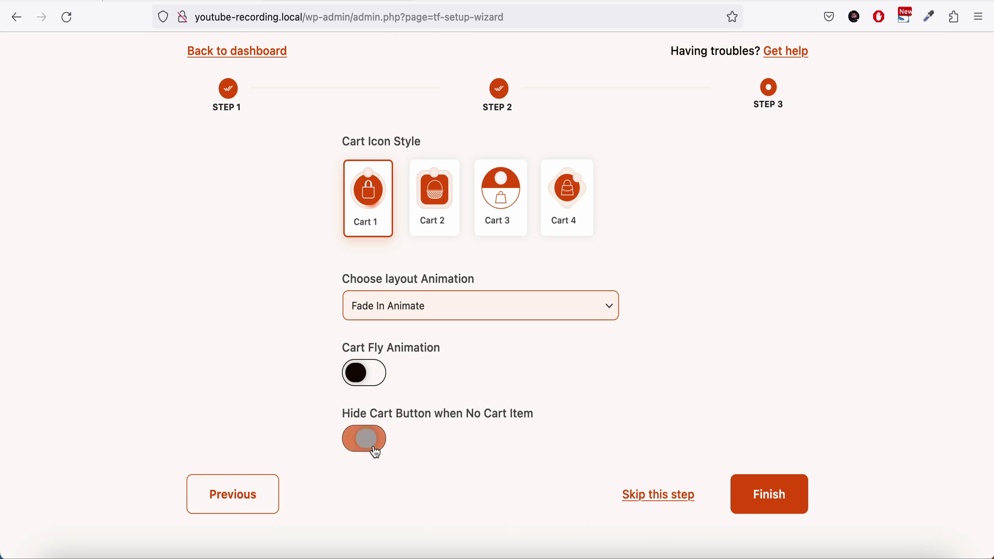
pyautogui.click(771, 493)
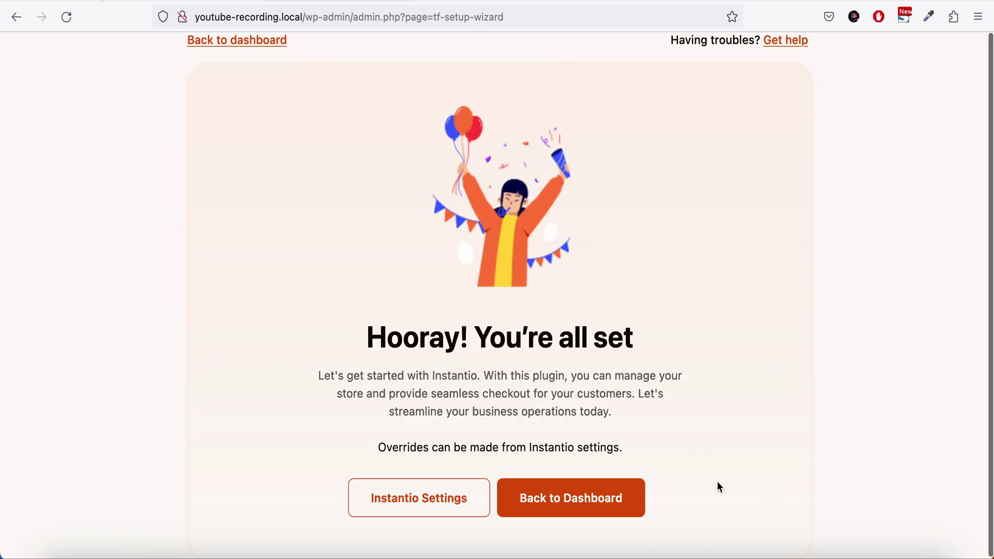
# Step: Return to the dashboard and review Instantio's Icon and Cart Panel settings
pyautogui.click(545, 513)
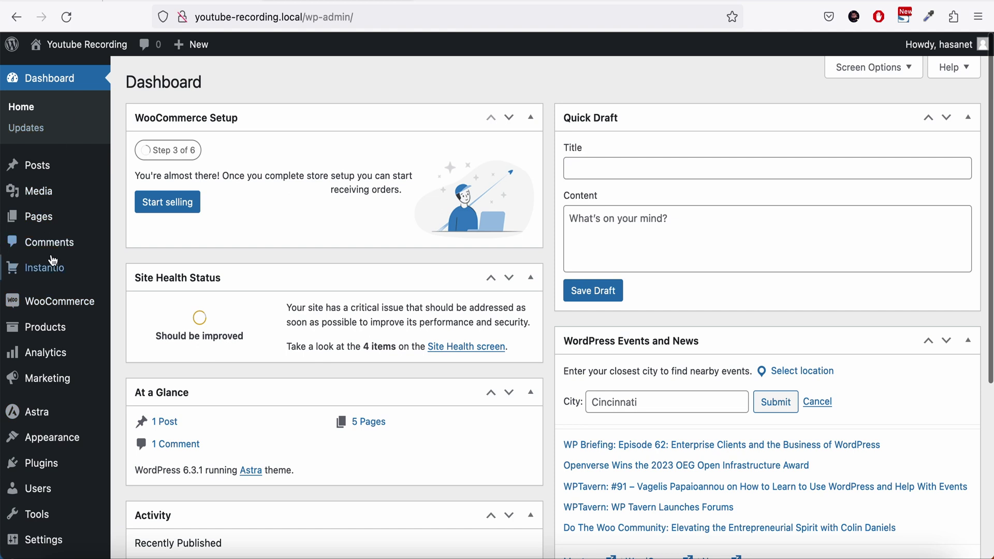
pyautogui.moveTo(62, 267)
pyautogui.click(181, 290)
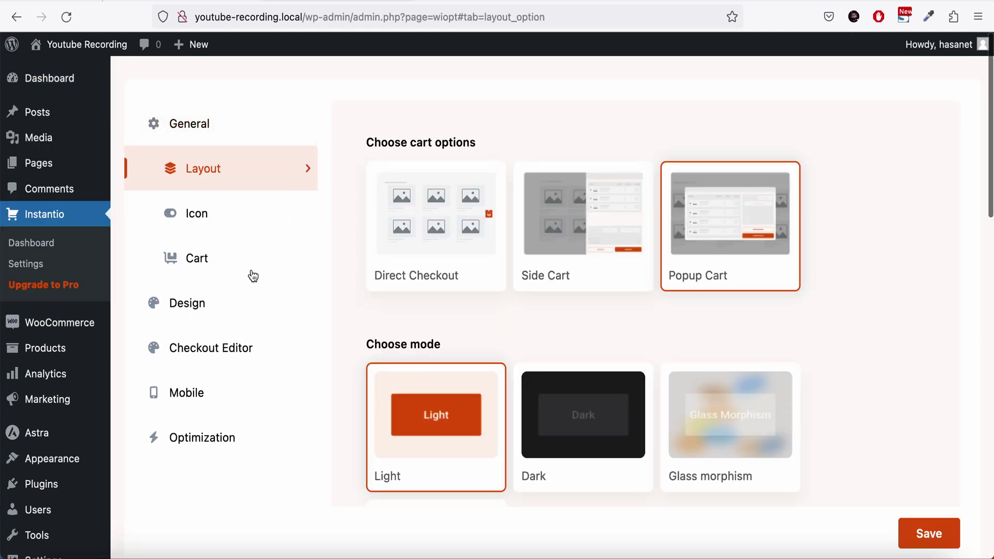
pyautogui.click(224, 238)
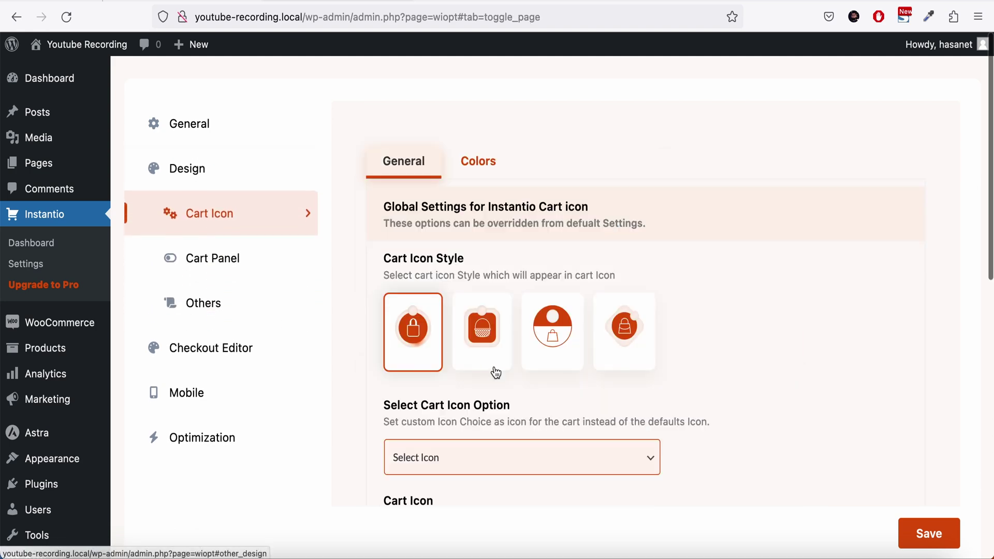
pyautogui.scroll(-2, 466, 416)
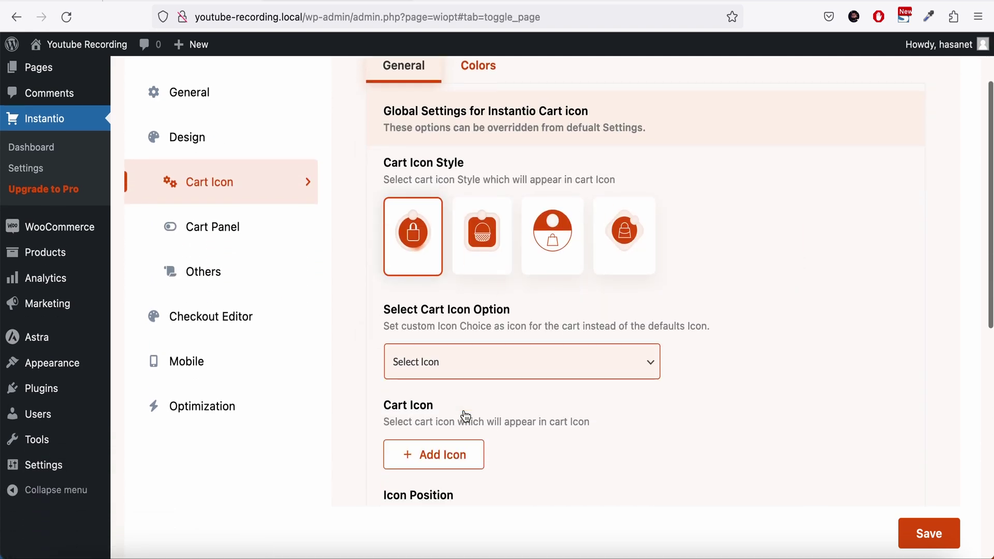
pyautogui.click(230, 220)
pyautogui.scroll(2, 229, 233)
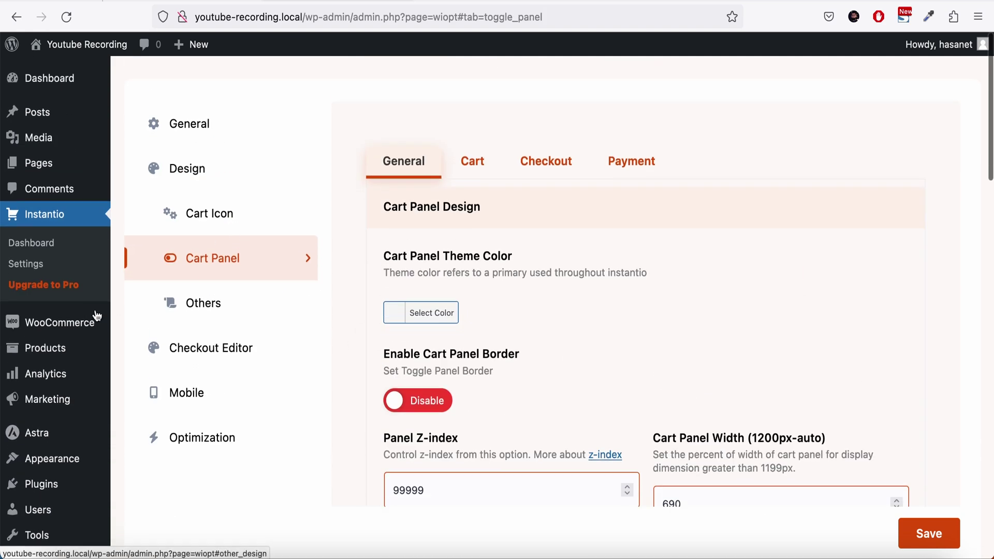
pyautogui.moveTo(76, 362)
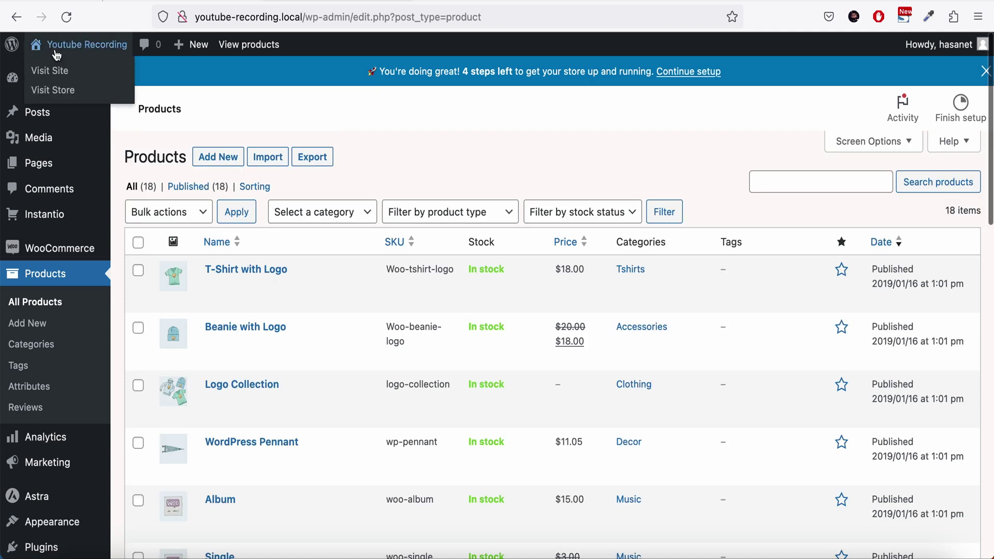
# Step: Open the storefront in a new tab, go to Shop, and add Album to the cart
pyautogui.rightClick(58, 66)
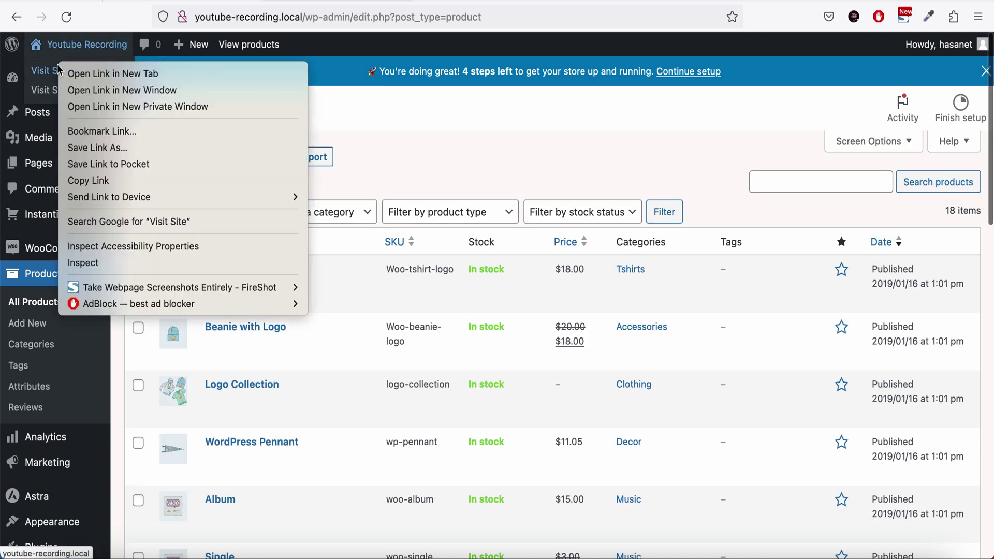
pyautogui.click(84, 75)
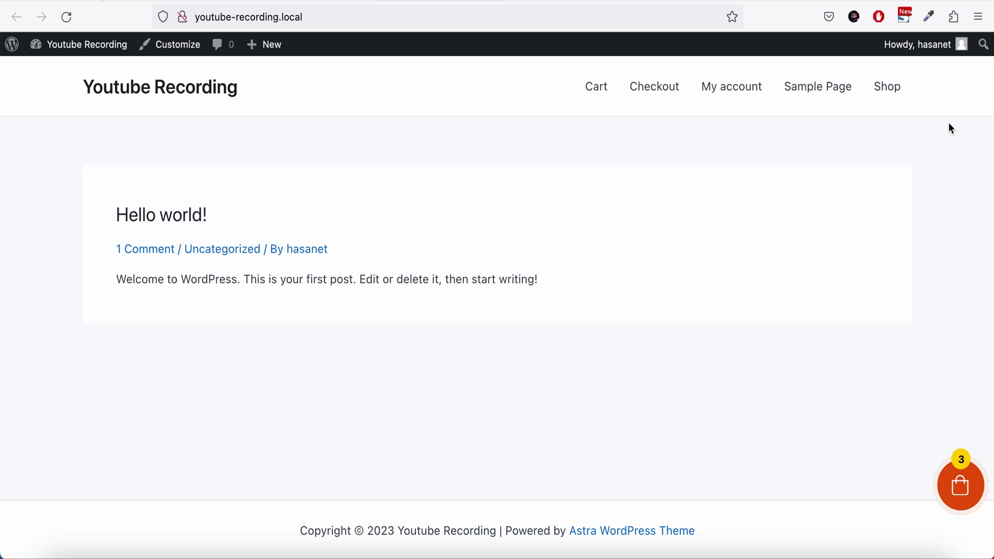
pyautogui.click(889, 91)
pyautogui.scroll(-2, 809, 202)
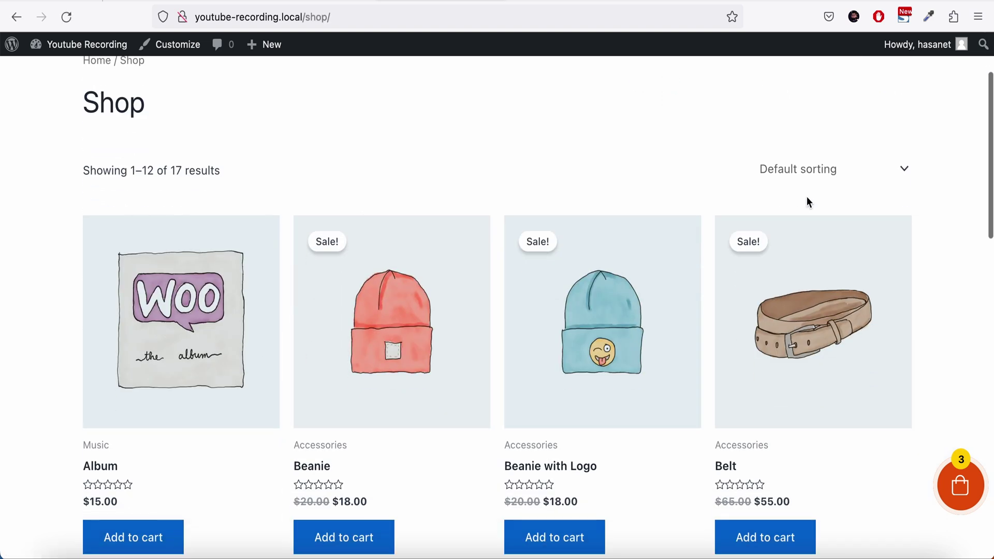
pyautogui.scroll(-2, 809, 202)
pyautogui.scroll(3, 809, 202)
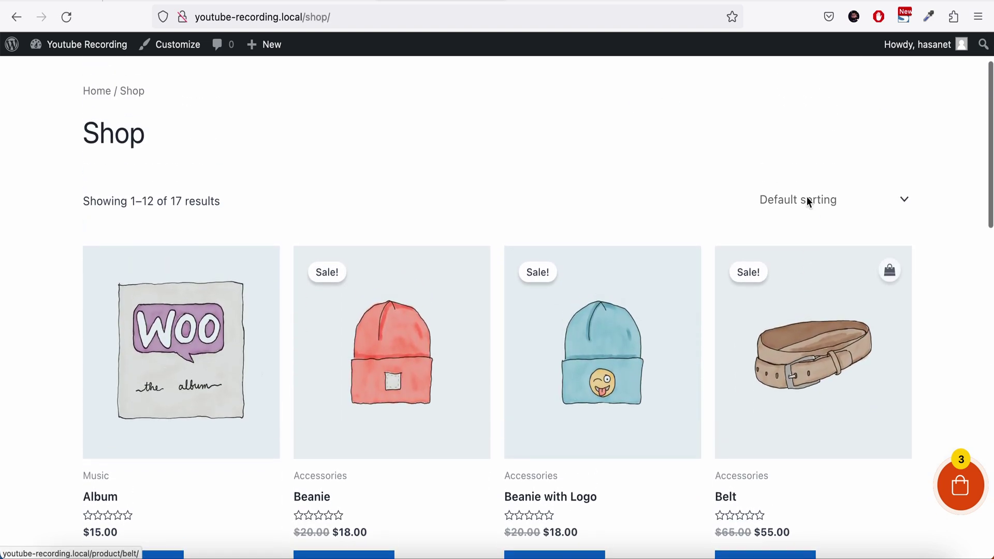
pyautogui.scroll(-3, 807, 200)
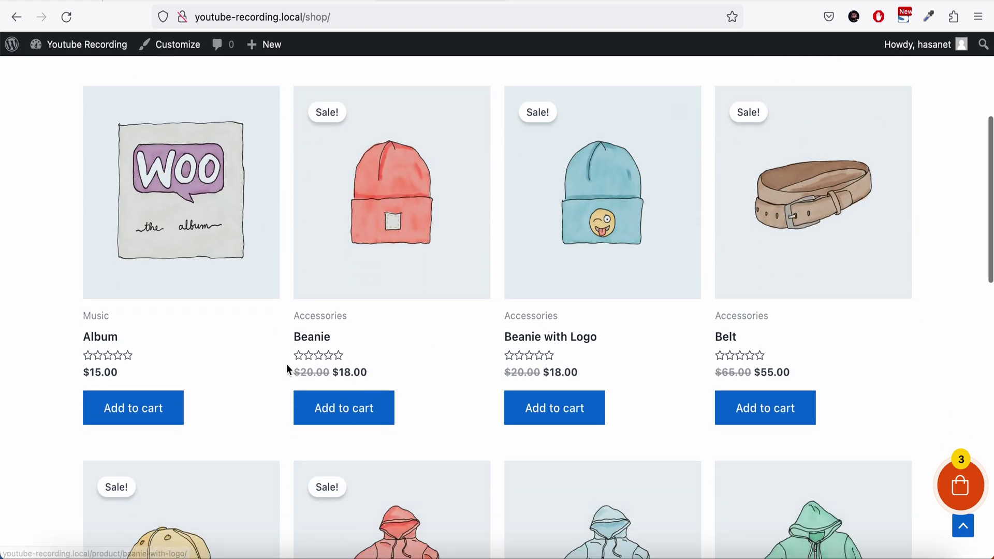
pyautogui.click(134, 408)
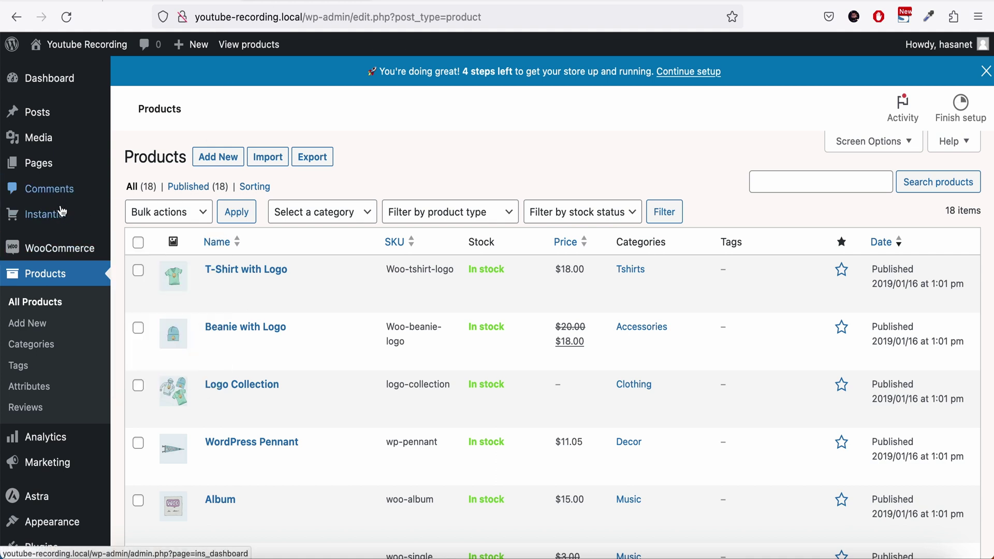
# Step: Go from Instantio's Cart Icon colours to Cart Panel and open the Cart Panel Theme Color picker
pyautogui.moveTo(62, 212)
pyautogui.click(142, 240)
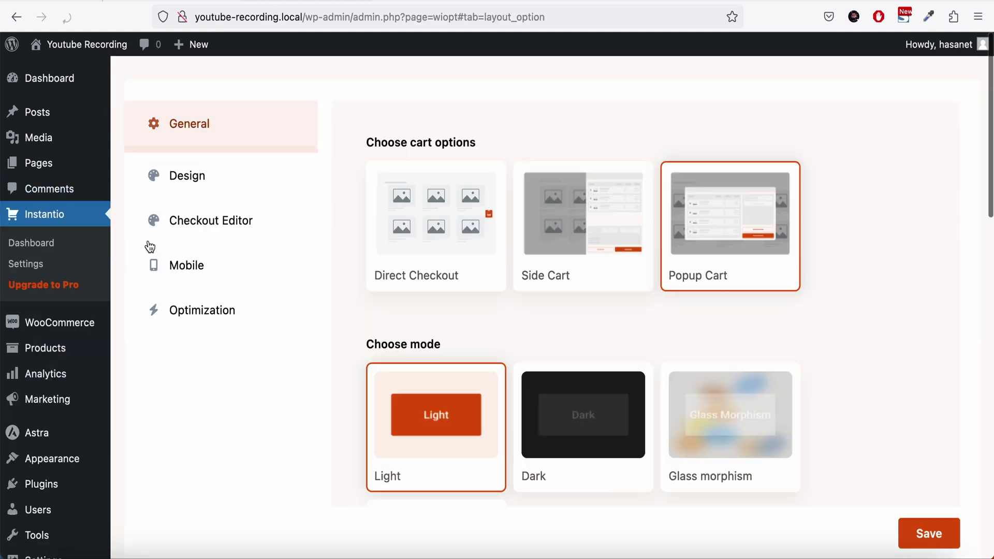
pyautogui.click(206, 323)
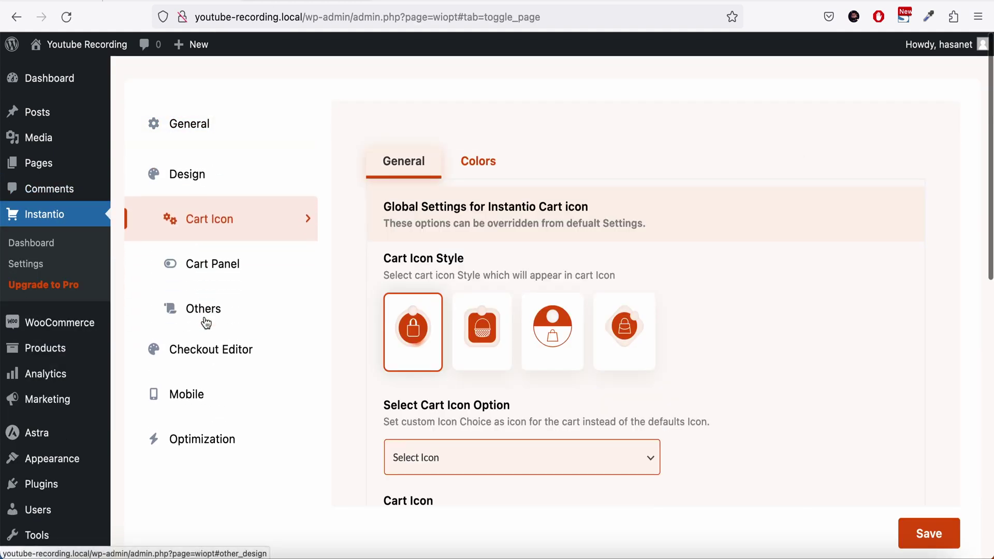
pyautogui.scroll(-5, 456, 367)
pyautogui.scroll(-2, 457, 366)
pyautogui.scroll(-3, 476, 425)
pyautogui.scroll(-2, 475, 426)
pyautogui.scroll(10, 412, 426)
pyautogui.click(505, 169)
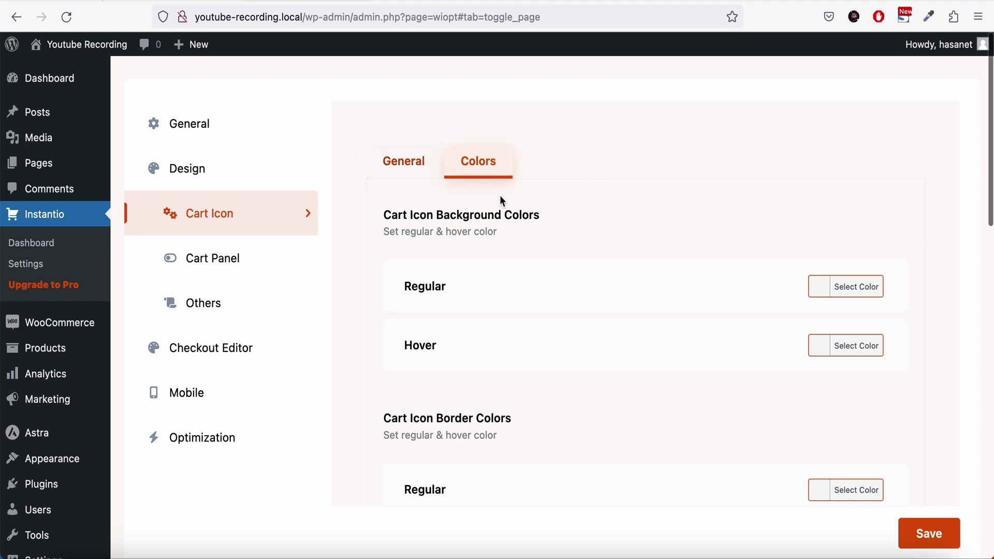
pyautogui.click(269, 263)
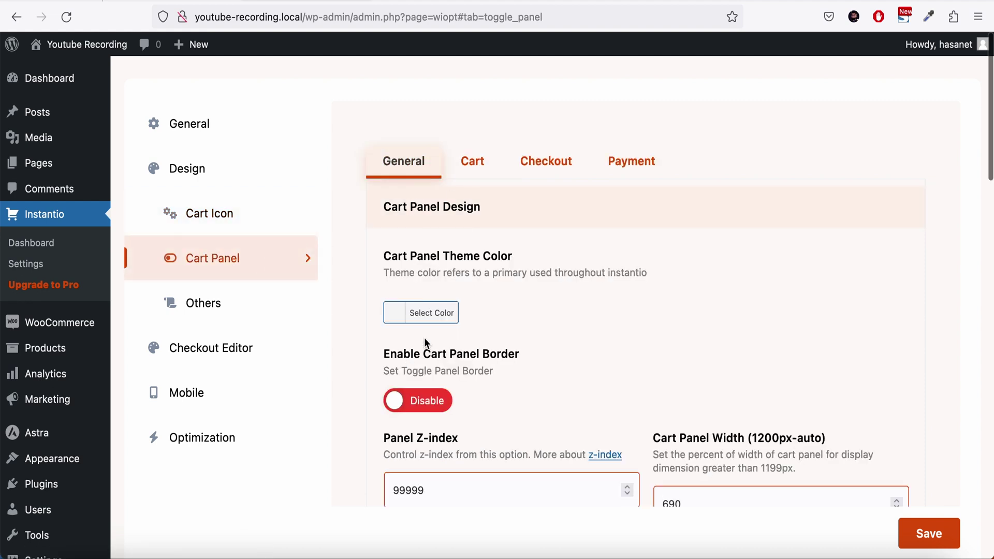
pyautogui.click(433, 313)
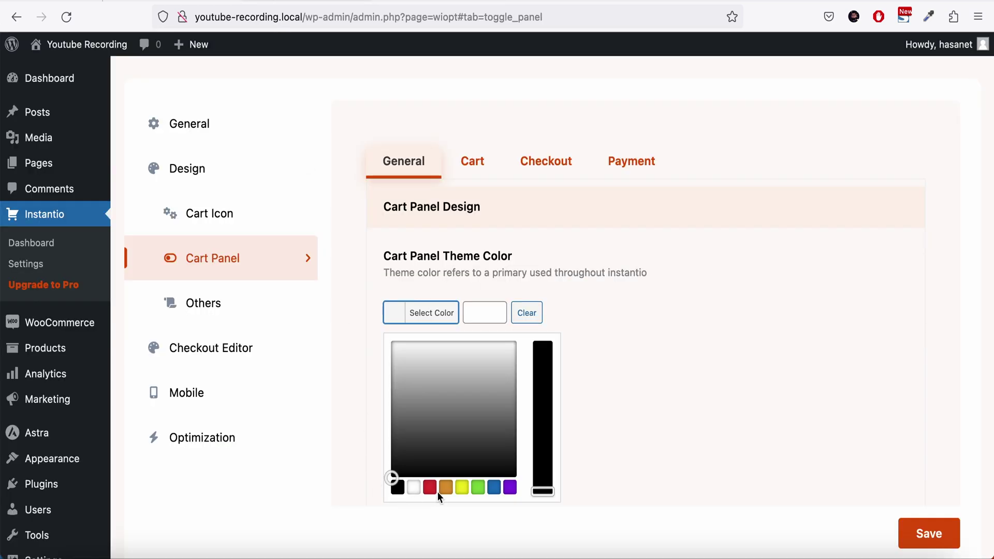
# Step: Set the cart panel theme colour to blue, save, then check the popup cart on the shop page
pyautogui.click(494, 487)
pyautogui.click(929, 537)
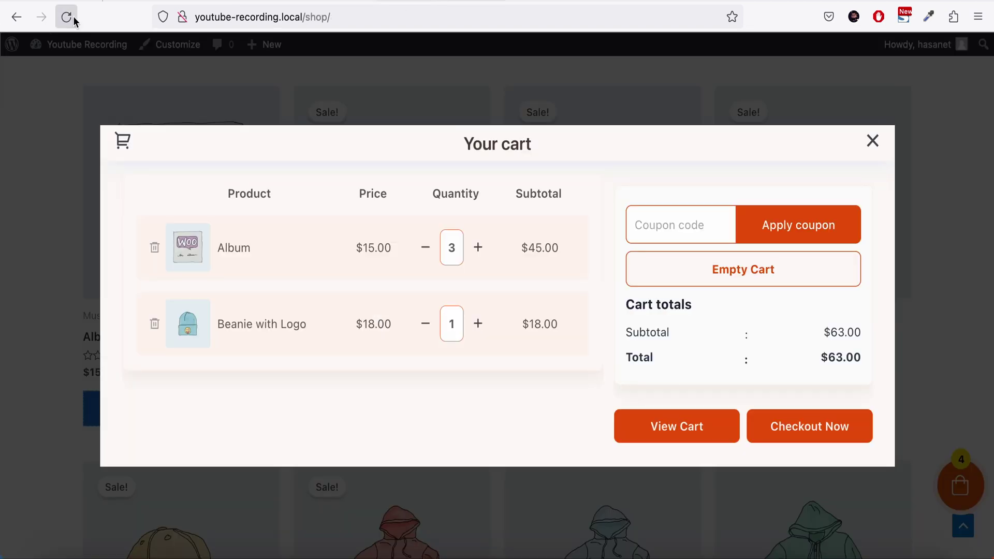
pyautogui.click(66, 17)
pyautogui.scroll(-10, 745, 386)
pyautogui.click(959, 495)
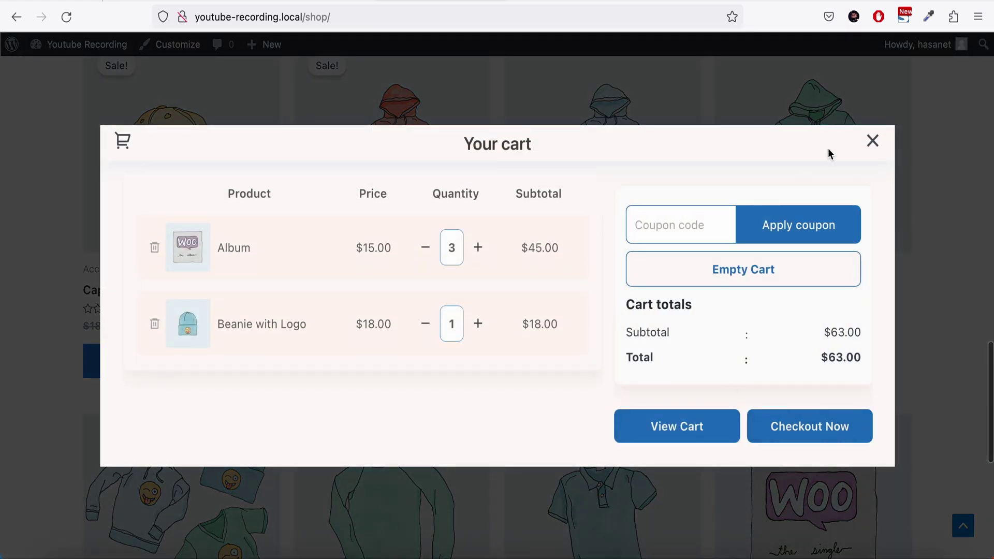
pyautogui.click(872, 140)
# Step: Reopen the storefront popup cart showing 4 items, then return to Instantio's Cart Panel settings
pyautogui.scroll(10, 870, 141)
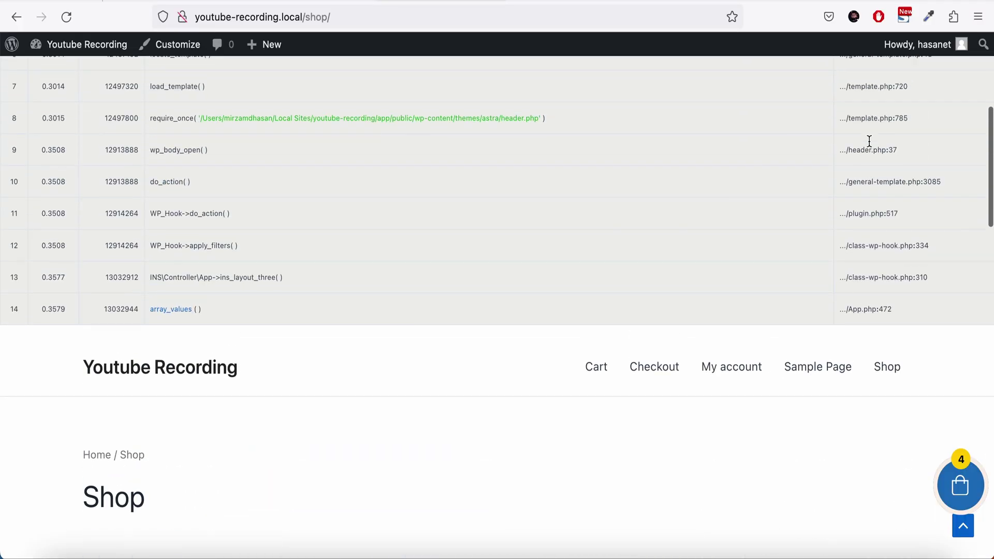
pyautogui.scroll(-4, 869, 140)
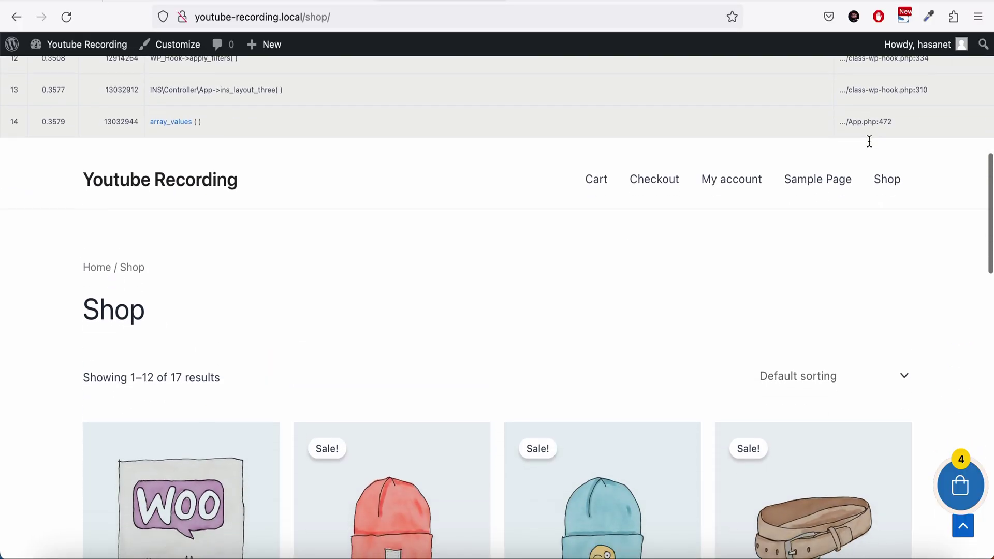
pyautogui.scroll(-2, 870, 141)
pyautogui.scroll(4, 868, 142)
pyautogui.scroll(-10, 868, 145)
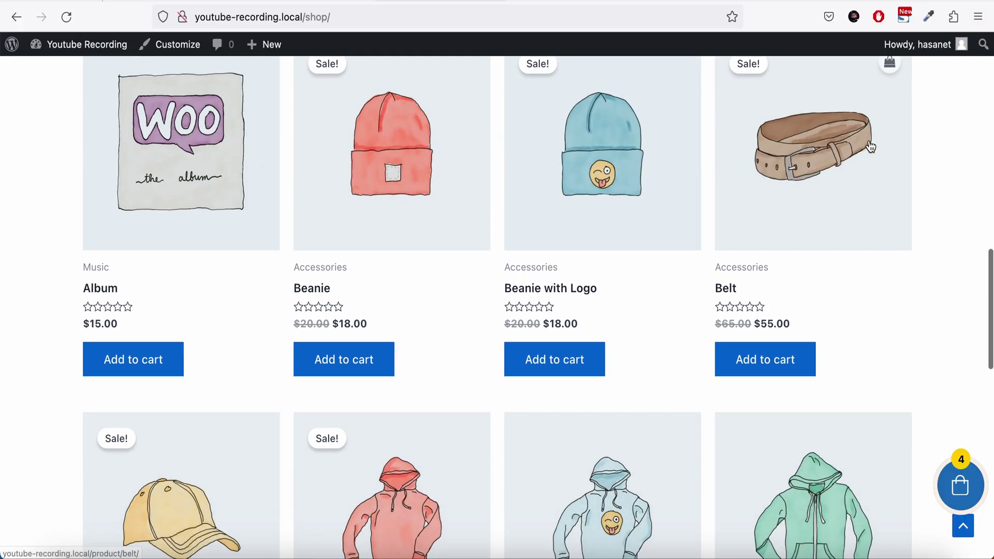
pyautogui.scroll(-3, 871, 147)
pyautogui.click(959, 486)
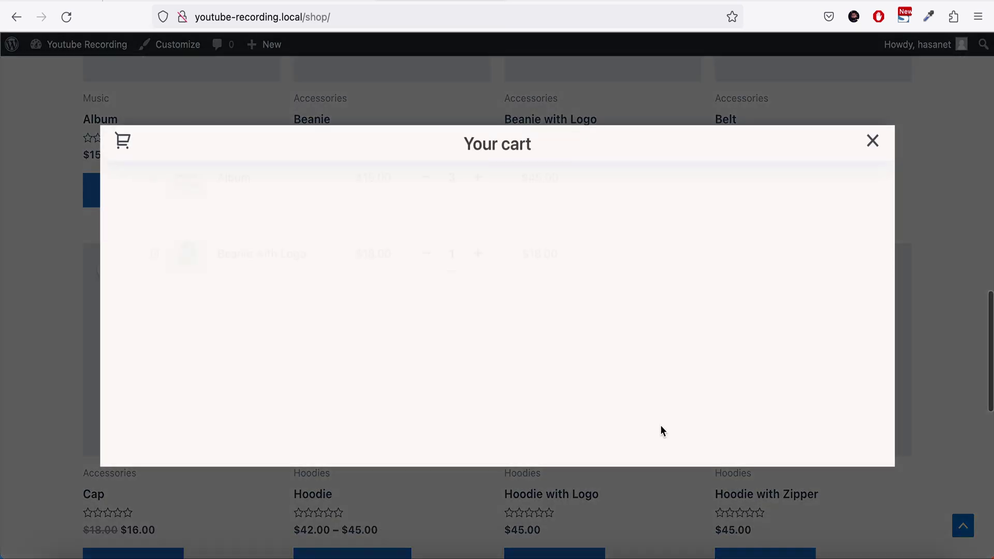
pyautogui.click(312, 2)
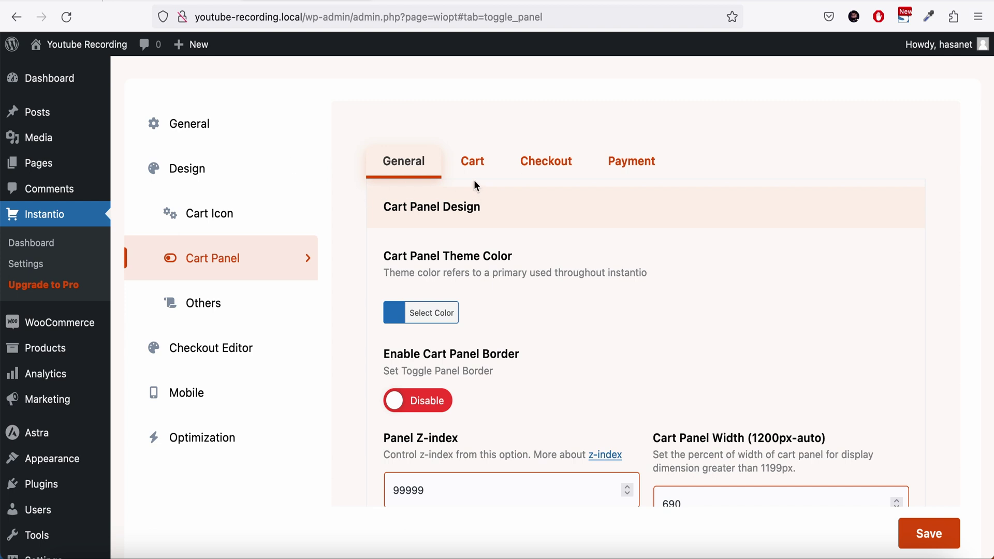
# Step: Review the Cart, Checkout and Payment panel tabs, then go to the Checkout Editor
pyautogui.click(476, 165)
pyautogui.click(562, 163)
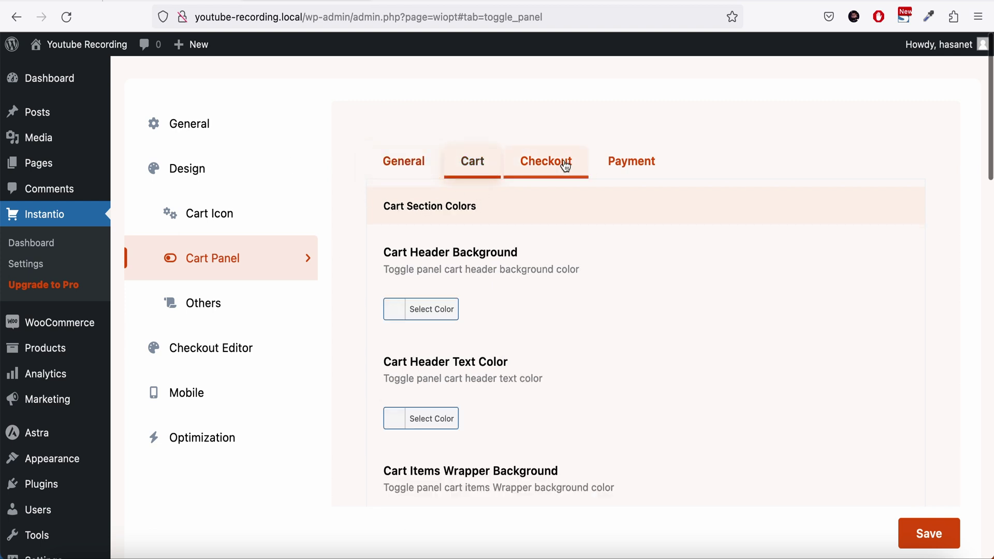
pyautogui.click(643, 166)
pyautogui.click(207, 349)
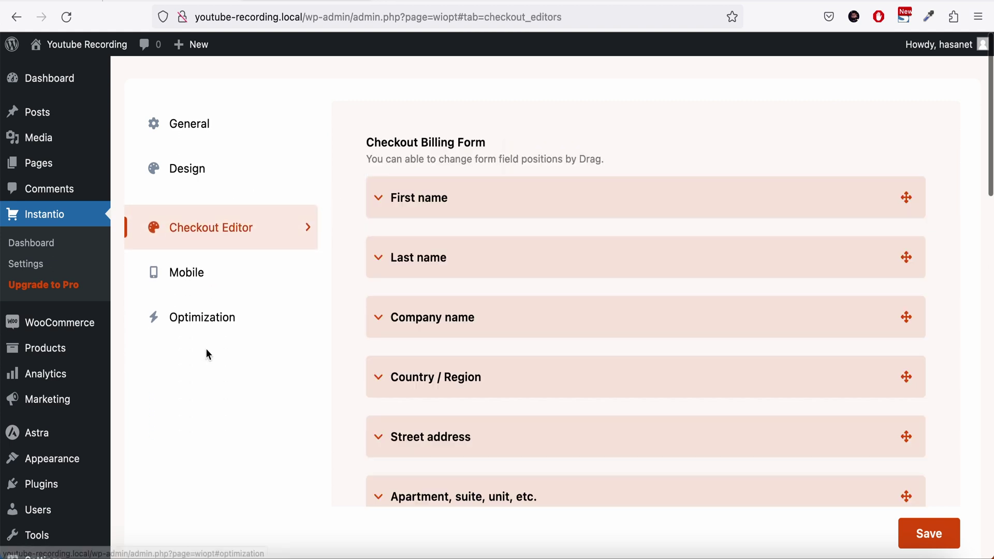
# Step: Expand the First name field, then drag Last name above First name and back again
pyautogui.click(405, 202)
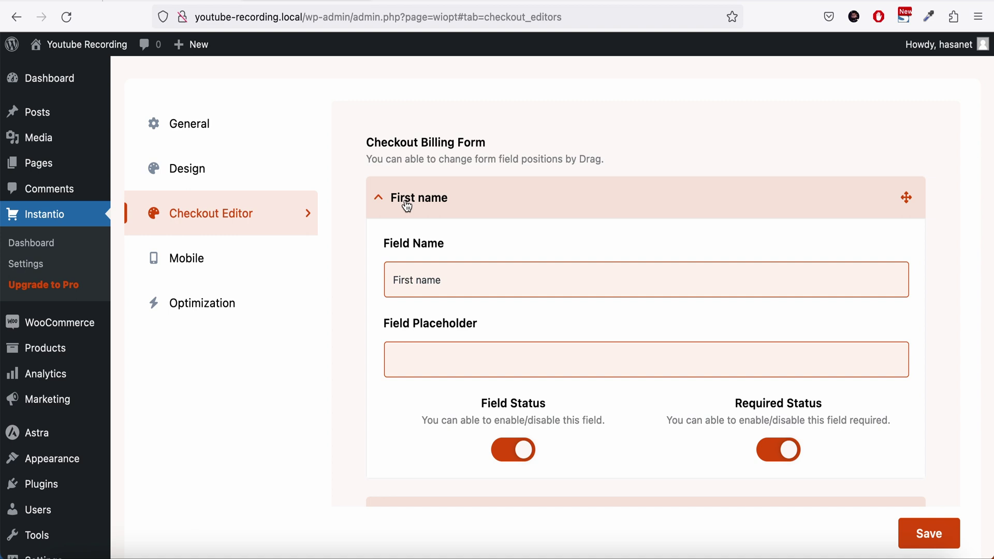
pyautogui.click(407, 207)
pyautogui.scroll(-6, 392, 311)
pyautogui.scroll(-5, 391, 310)
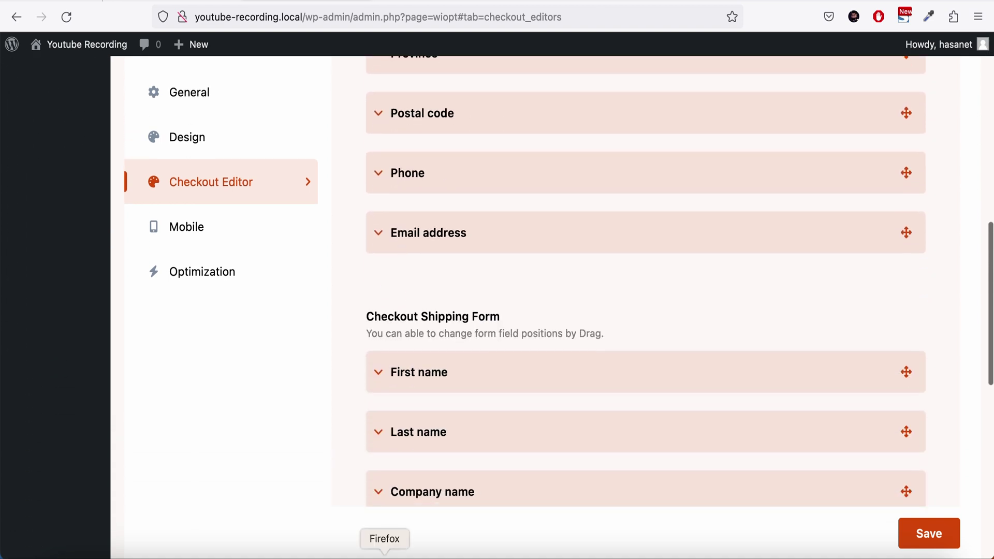
pyautogui.scroll(15, 624, 493)
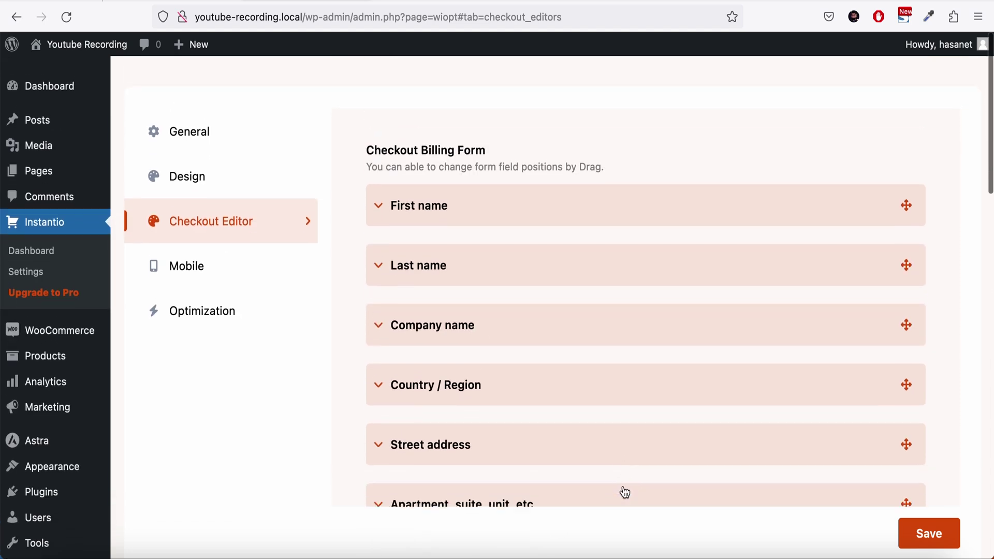
pyautogui.moveTo(907, 257); pyautogui.dragTo(906, 196)
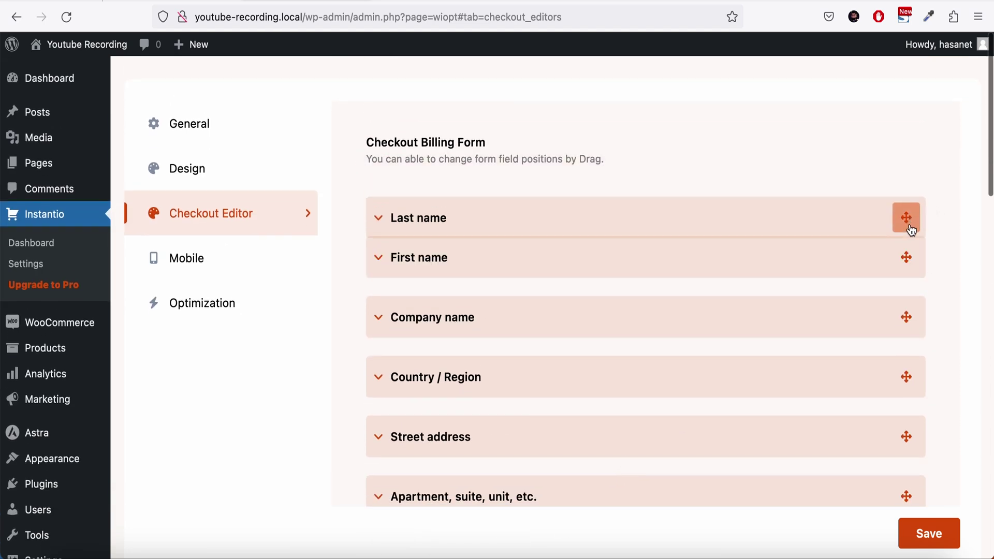
pyautogui.moveTo(912, 235); pyautogui.dragTo(906, 266)
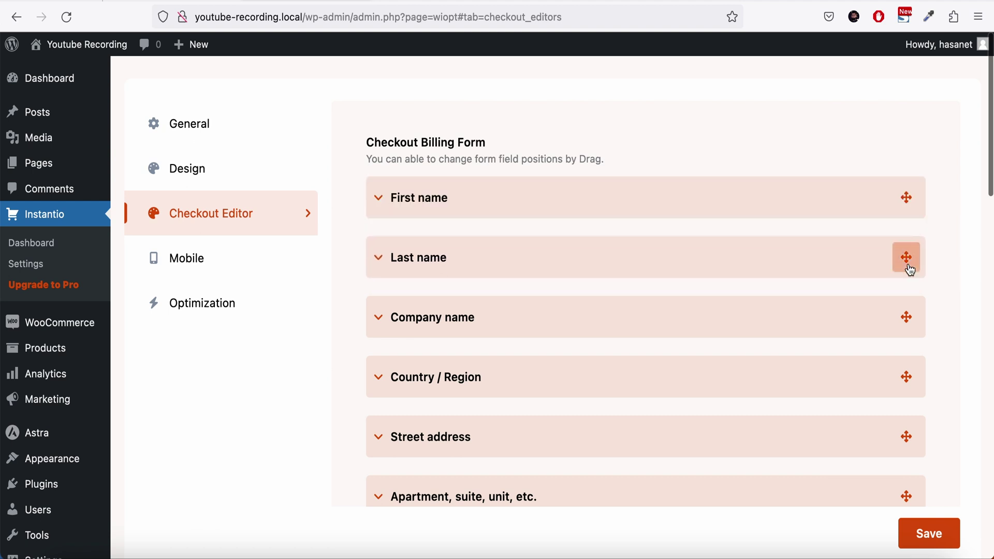
# Step: Look over the Mobile and Optimization settings, ending on the General Layout options
pyautogui.click(225, 270)
pyautogui.click(237, 309)
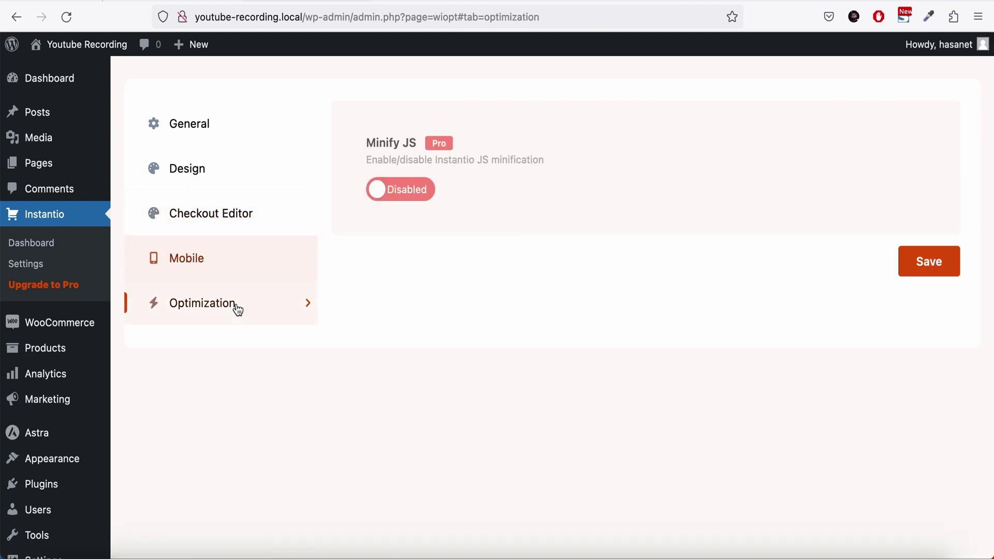
pyautogui.click(226, 122)
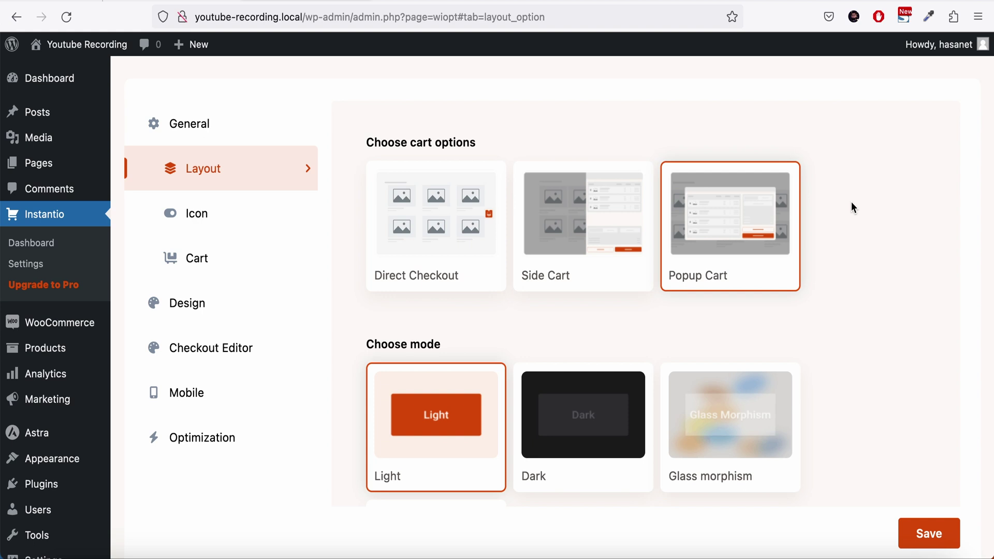
# Step: In a new tab, go to themefic.com/instantio/ to view the Instantio pricing plans
pyautogui.press('super+t')
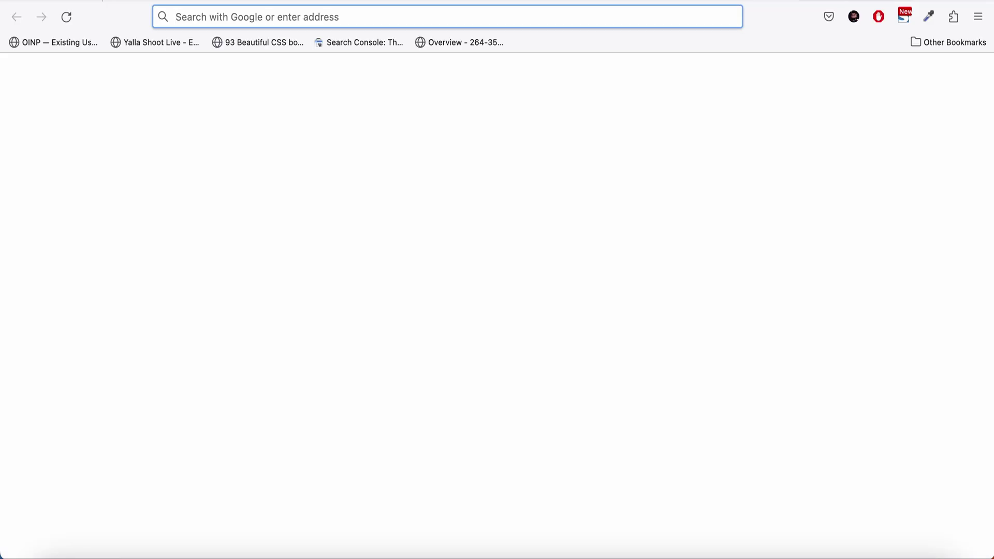
pyautogui.write('themefic.com/instantio/pricing/')
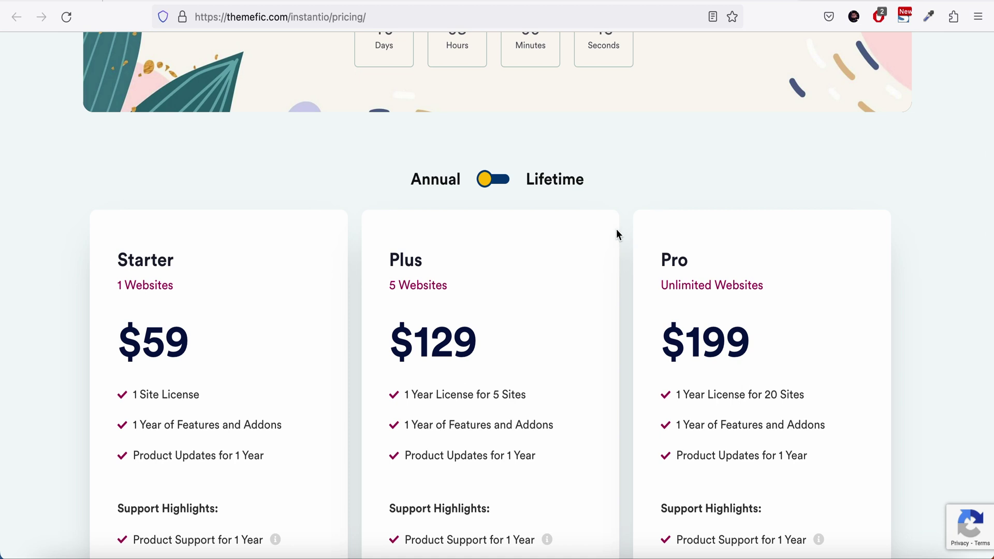
# Step: Go to the Themefic client portal account page at portal.themefic.com/my-account/
pyautogui.click(582, 20)
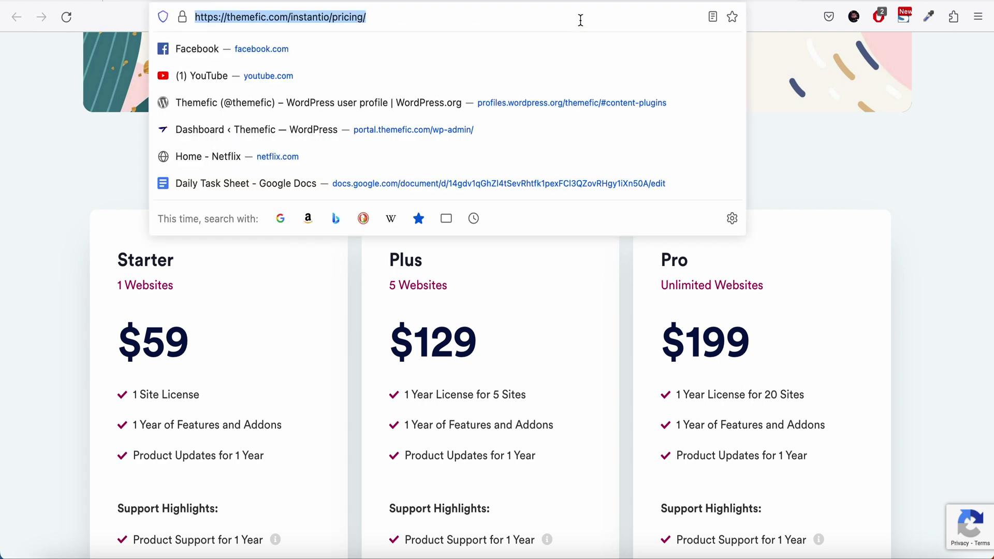
pyautogui.write('portal.themefic.com/')
pyautogui.press('Right')
pyautogui.write('my-')
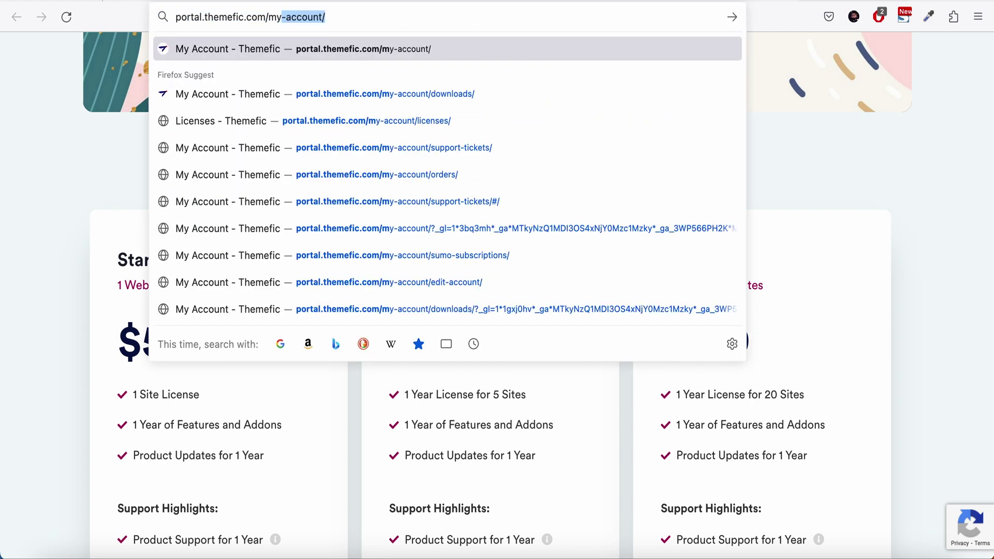
pyautogui.press('Return')
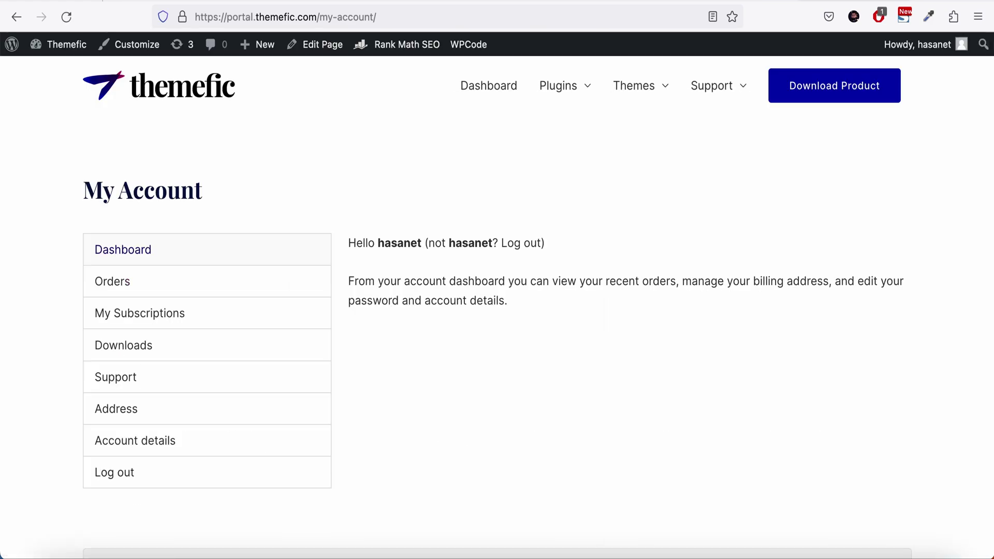
# Step: Download instantio-pro.zip from the account's Downloads, replacing the existing saved copy
pyautogui.click(121, 347)
pyautogui.scroll(-15, 632, 306)
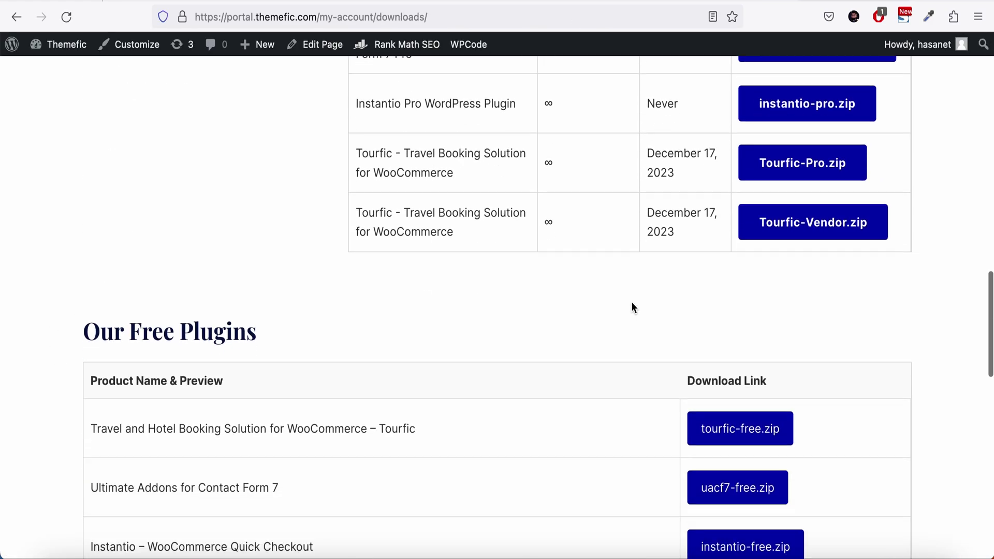
pyautogui.scroll(3, 632, 306)
pyautogui.click(827, 187)
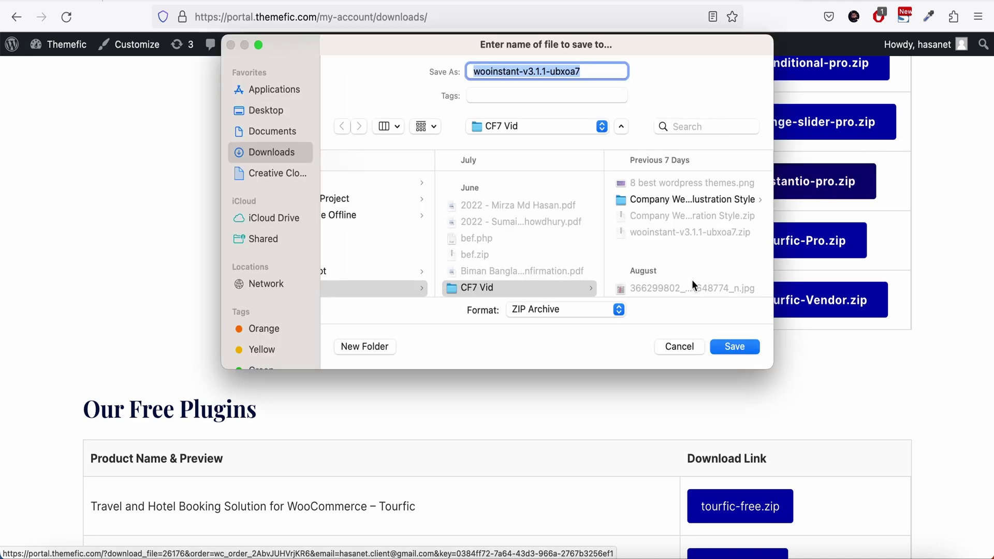
pyautogui.click(734, 347)
pyautogui.click(573, 292)
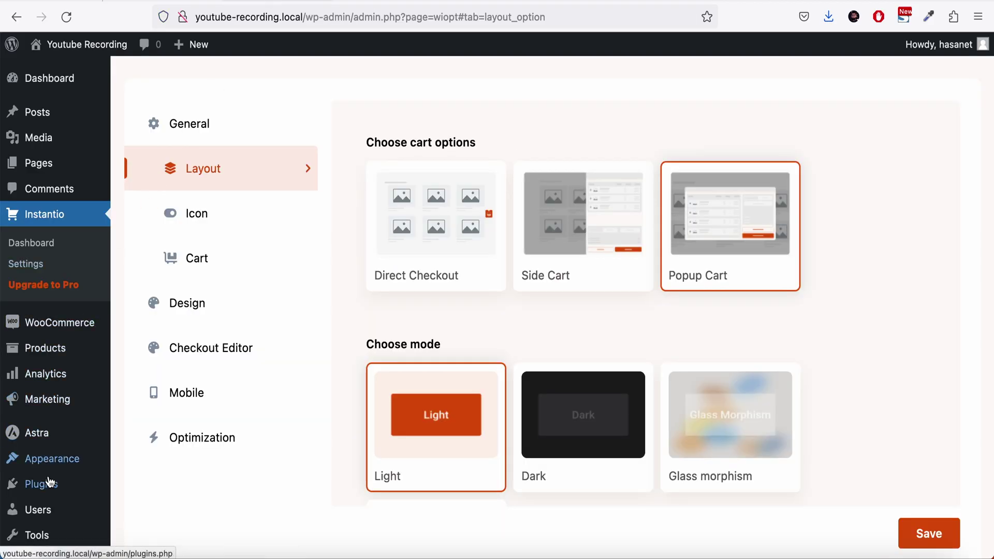
# Step: Upload wooinstant-v3.1.1 zip via Plugins > Add New > Upload Plugin, install and activate Instantio Pro
pyautogui.moveTo(42, 484)
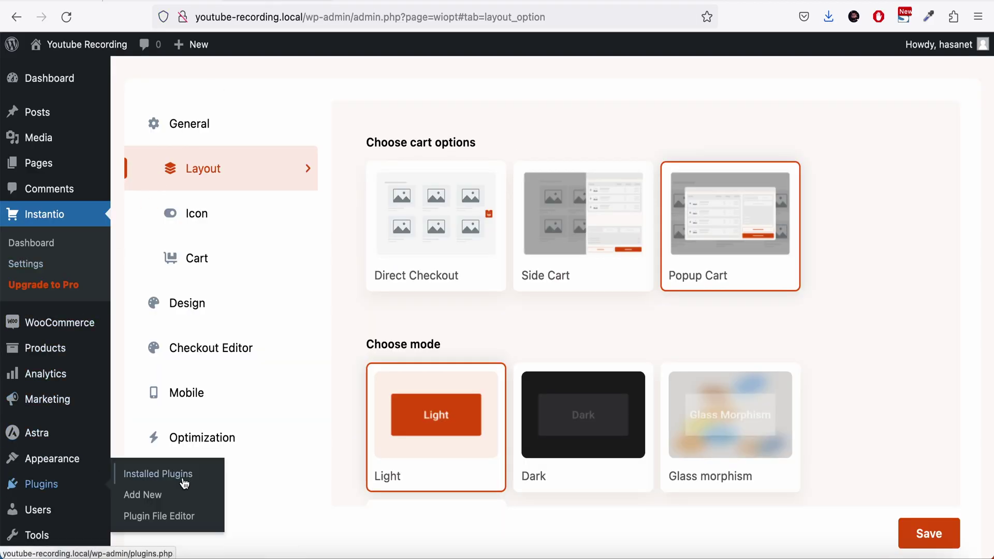
pyautogui.click(155, 503)
pyautogui.click(260, 82)
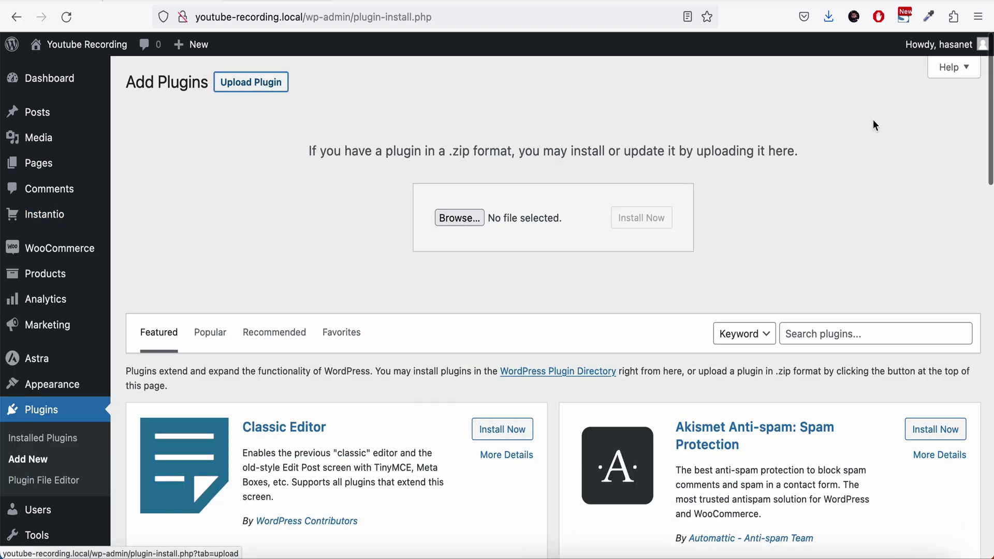
pyautogui.click(828, 16)
pyautogui.moveTo(641, 57); pyautogui.dragTo(474, 219)
pyautogui.click(647, 224)
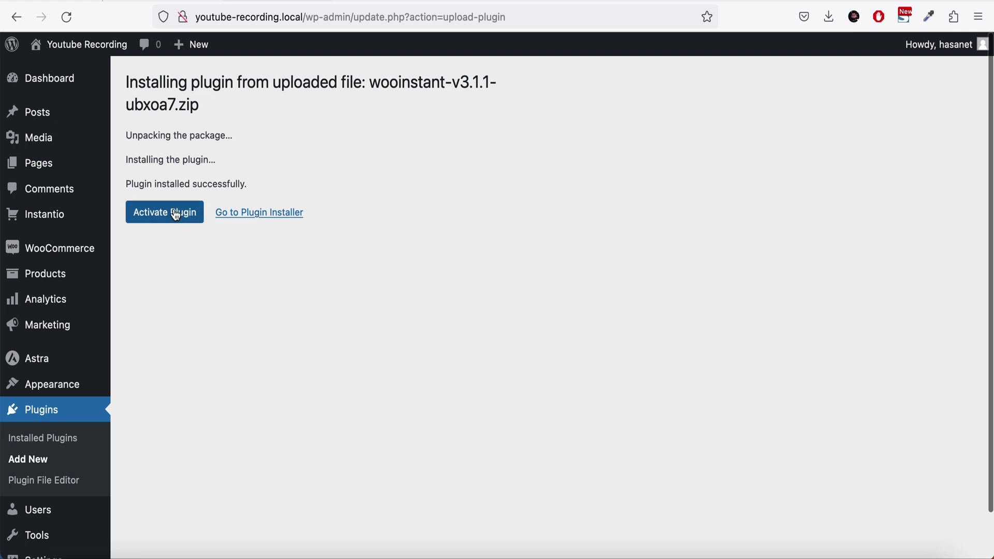
pyautogui.click(176, 214)
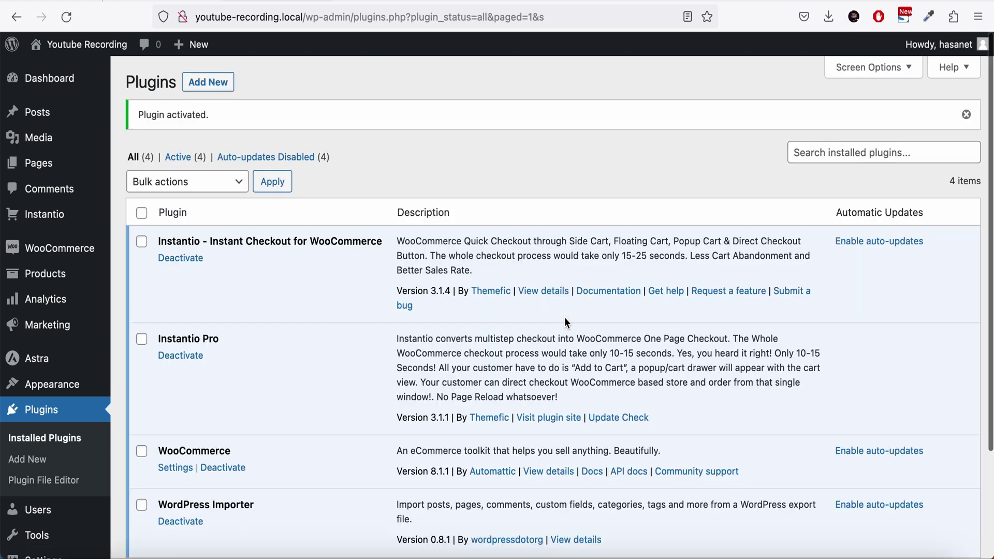
# Step: Open Instantio License Info to confirm a valid lifetime single-site Pro licence
pyautogui.scroll(-3, 565, 318)
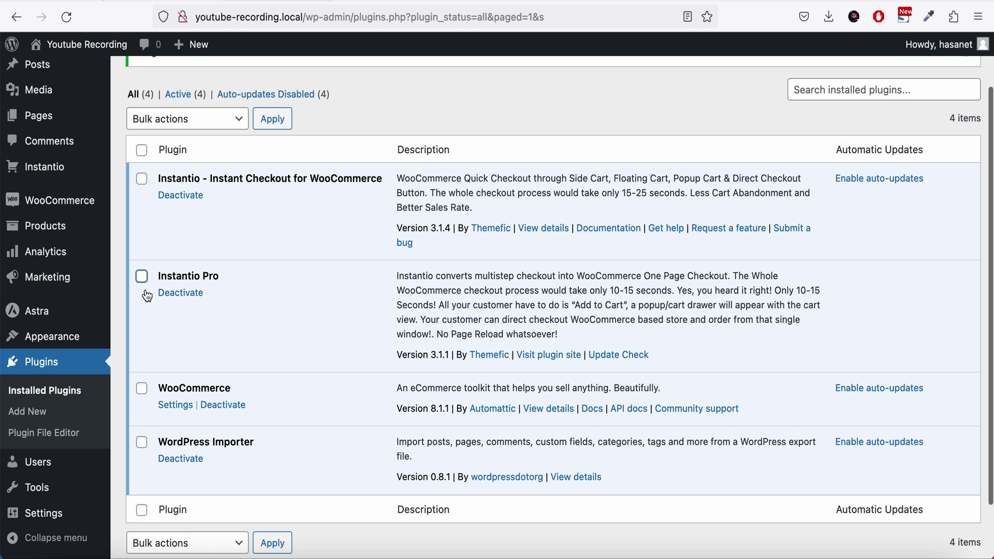
pyautogui.scroll(3, 287, 253)
pyautogui.moveTo(36, 217)
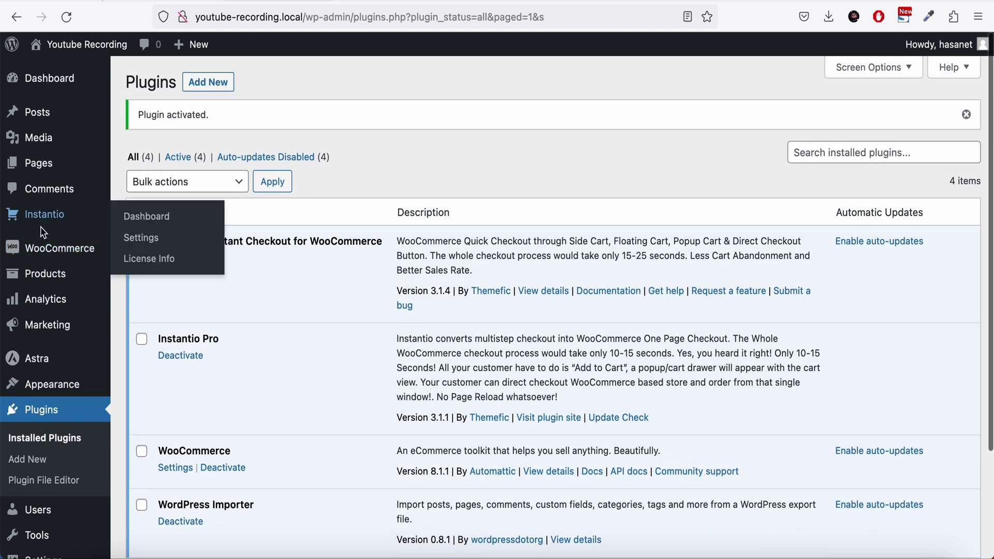
pyautogui.click(135, 257)
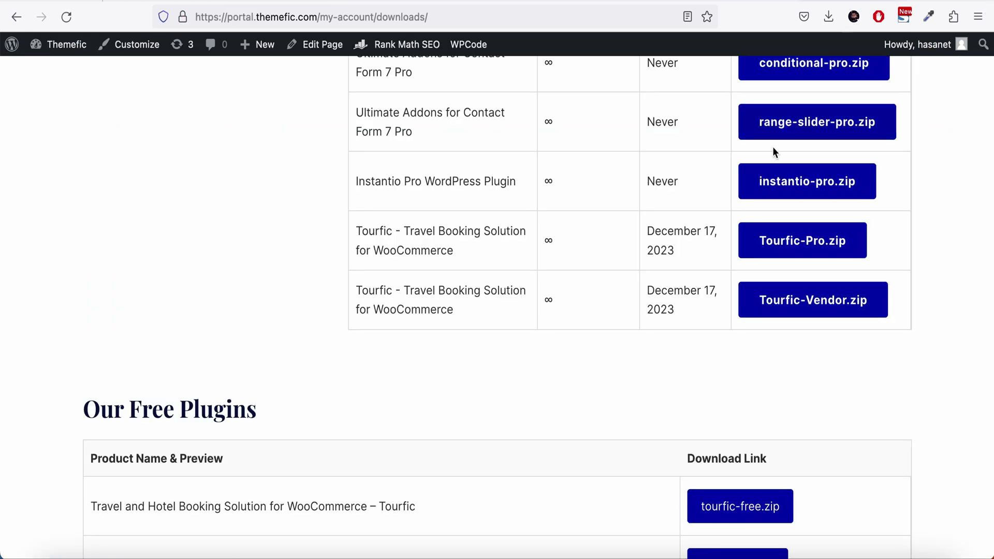
# Step: Return to Instantio Settings showing the Popup Cart and Light mode layout options
pyautogui.scroll(10, 772, 145)
pyautogui.moveTo(720, 93)
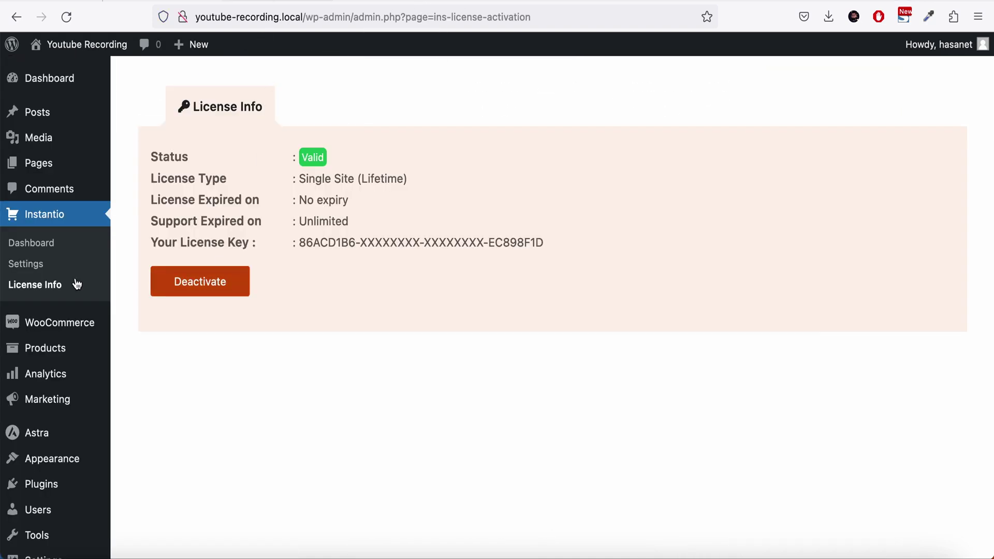
pyautogui.click(23, 263)
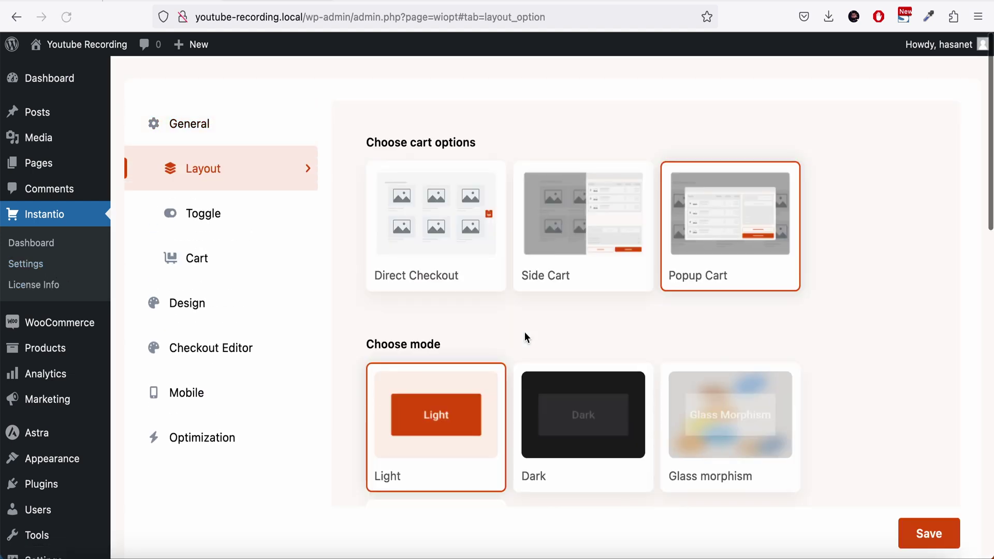
# Step: Choose the Cart & Checkout layout and Version 2 progress bar, then save Instantio's layout settings
pyautogui.scroll(-10, 527, 337)
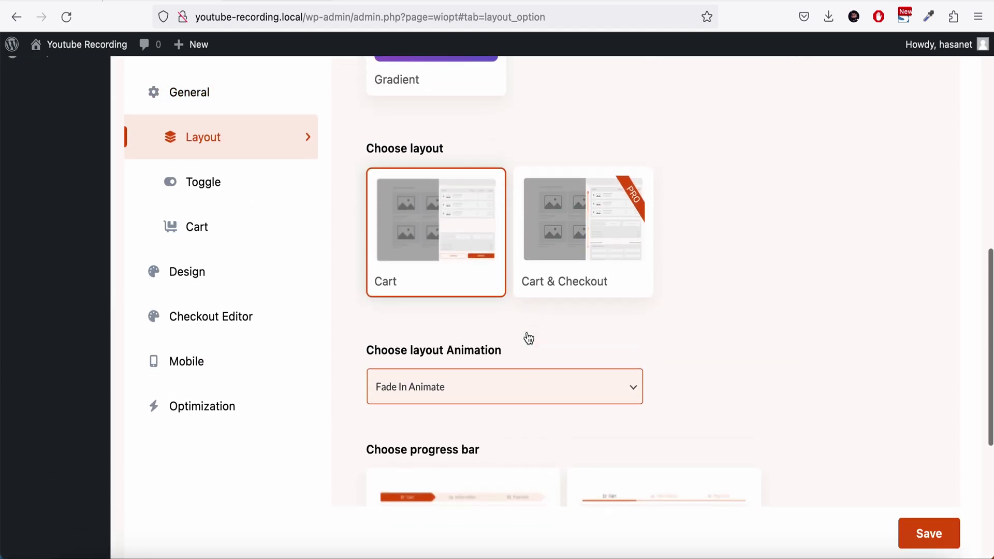
pyautogui.click(584, 254)
pyautogui.scroll(-2, 557, 363)
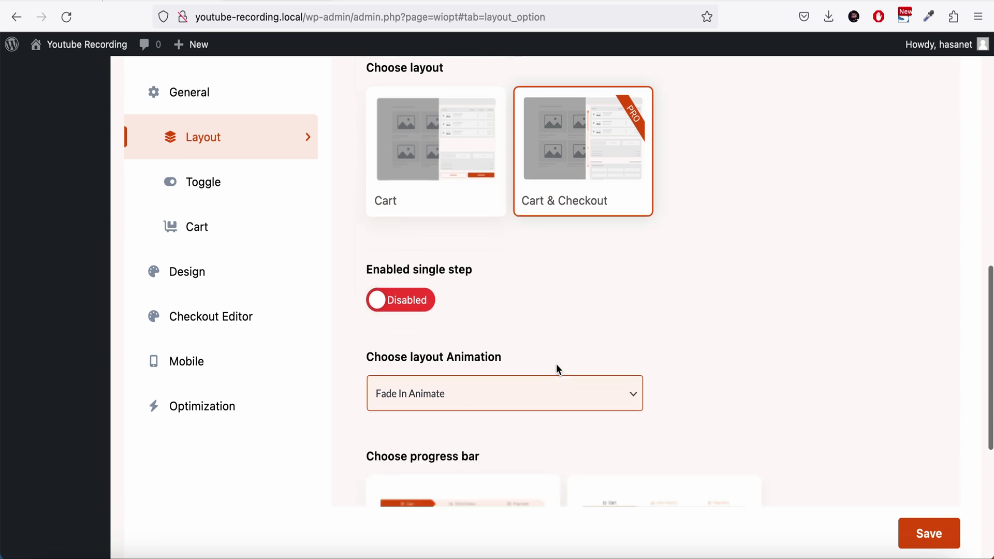
pyautogui.scroll(-1, 558, 365)
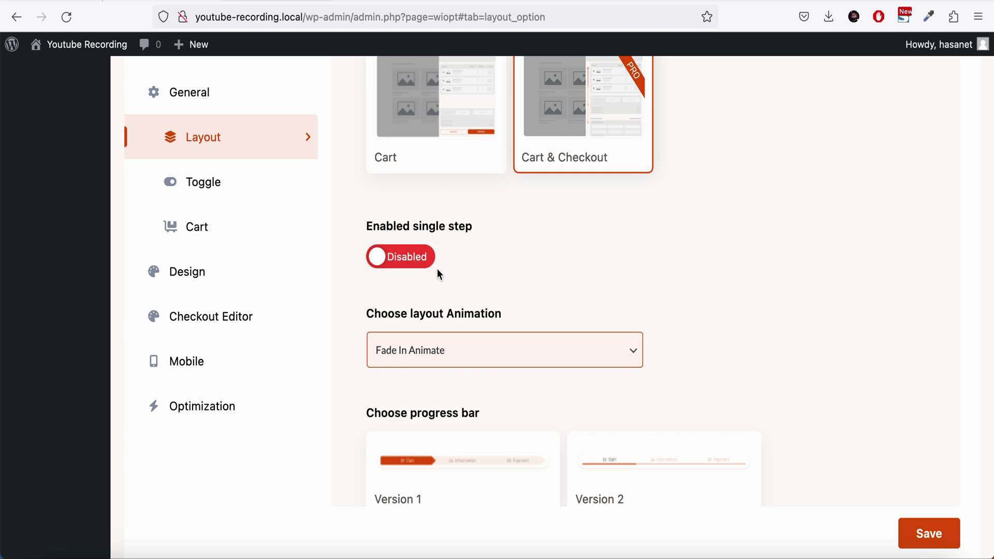
pyautogui.scroll(-3, 437, 269)
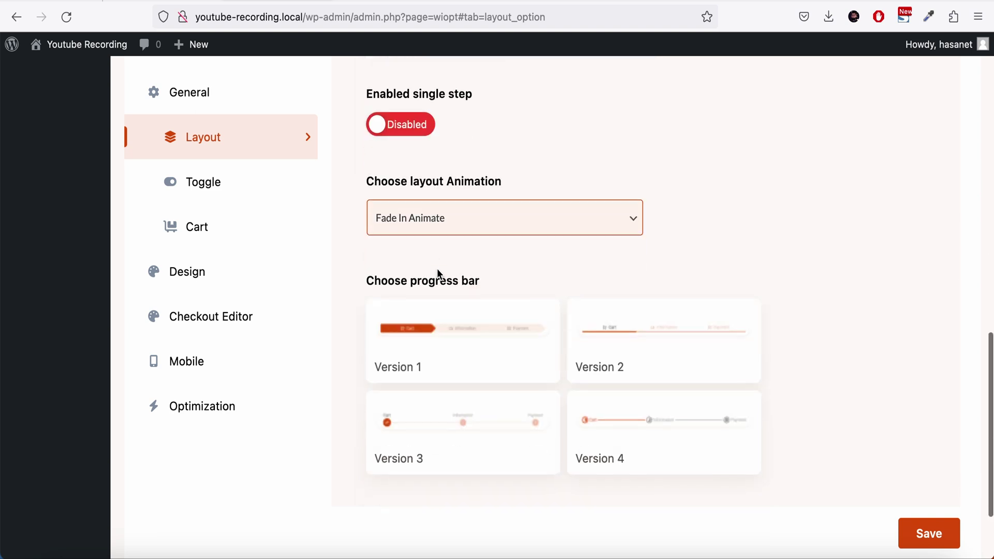
pyautogui.scroll(4, 438, 269)
pyautogui.scroll(-6, 520, 452)
pyautogui.scroll(2, 519, 452)
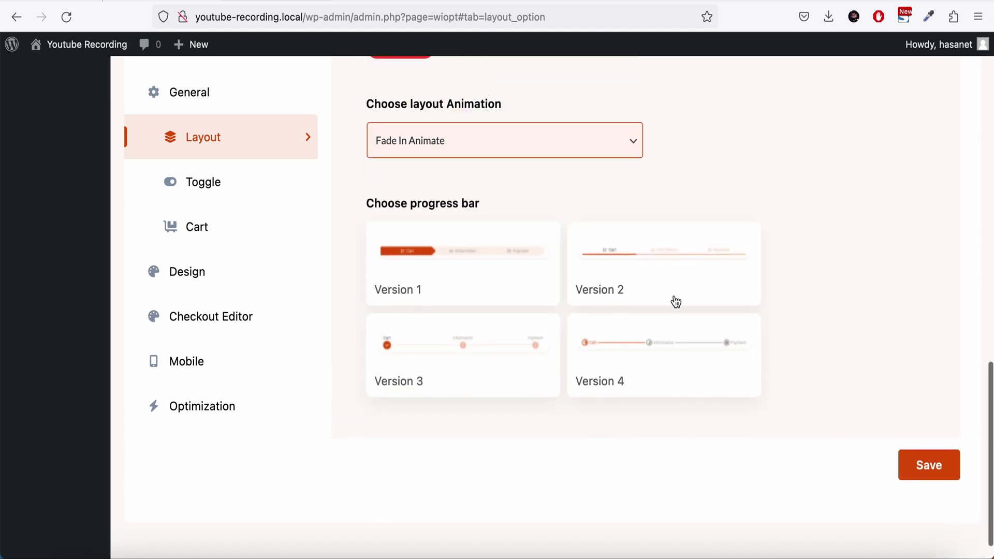
pyautogui.click(648, 271)
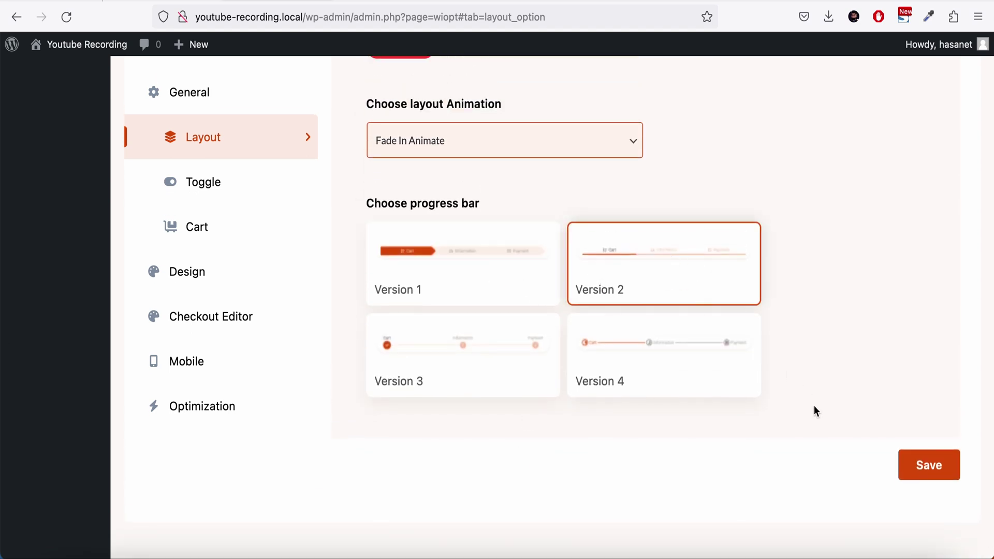
pyautogui.click(936, 467)
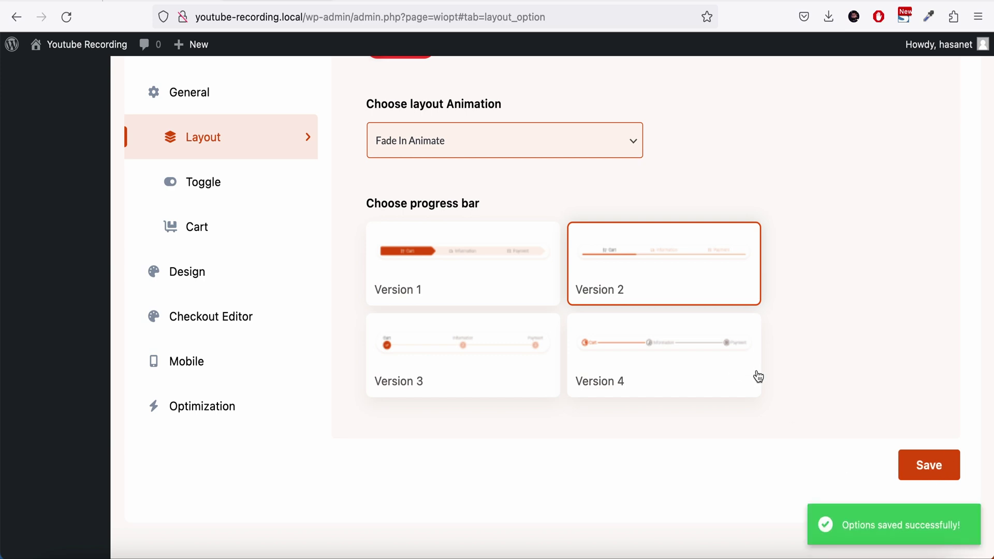
pyautogui.scroll(5, 757, 383)
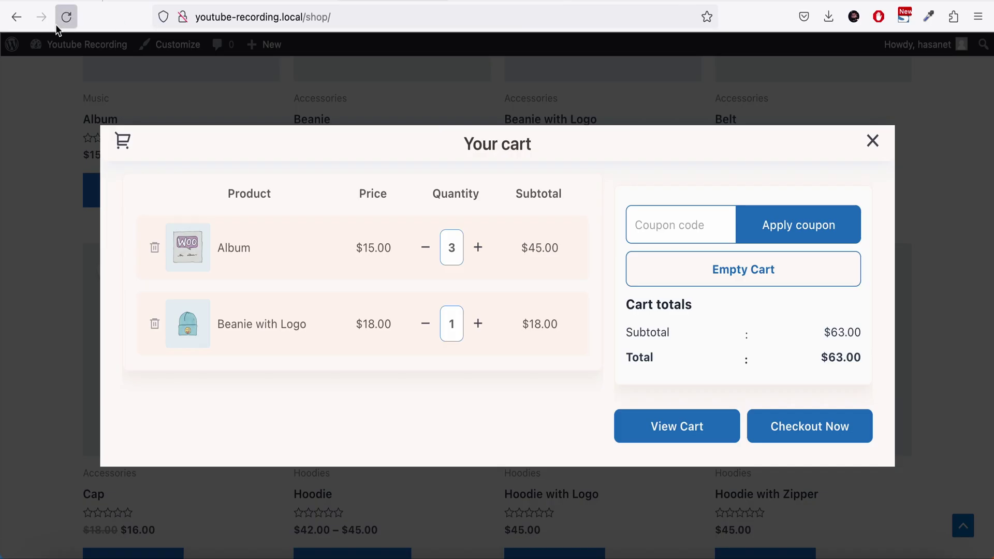
# Step: Reload the shop, go from the floating cart to checkout, and enter the billing first and last name
pyautogui.click(66, 16)
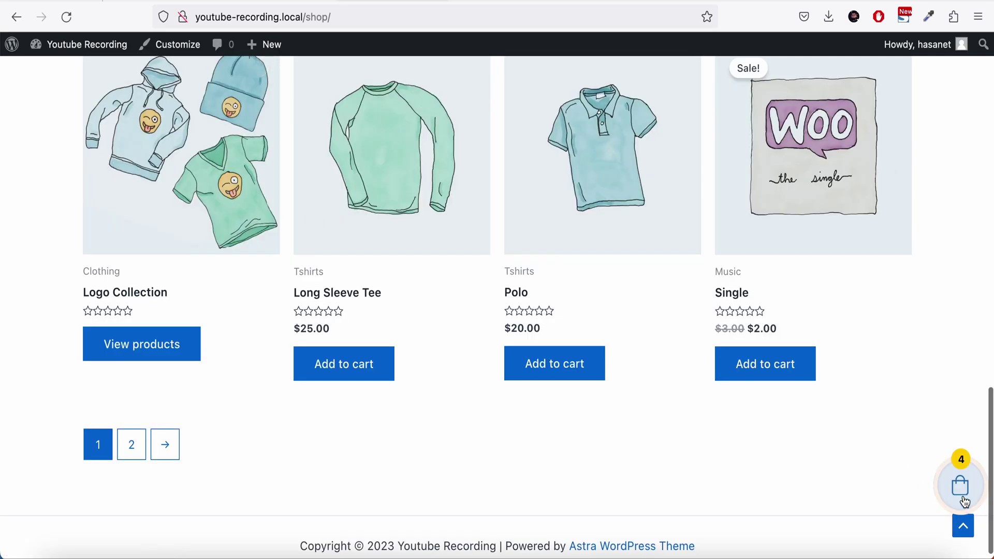
pyautogui.click(962, 490)
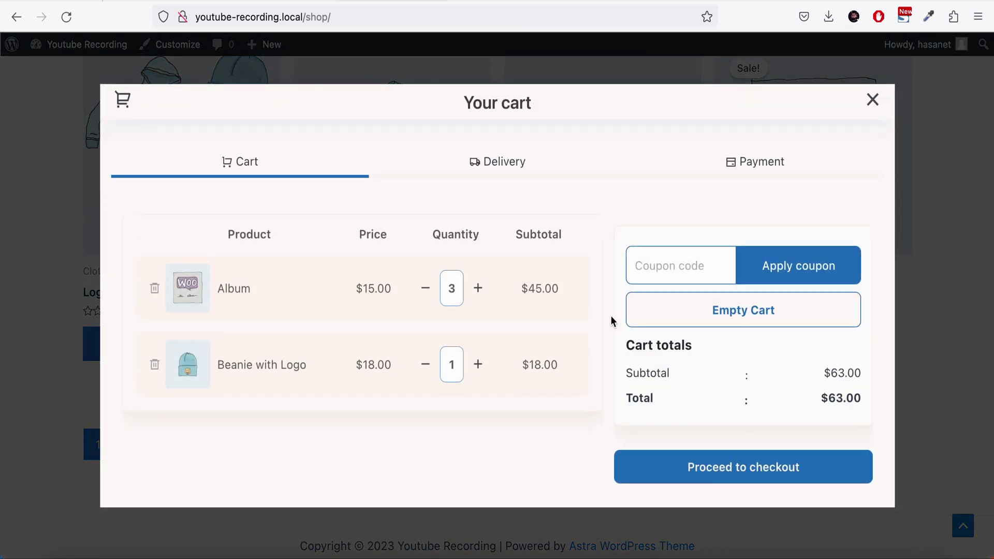
pyautogui.click(725, 474)
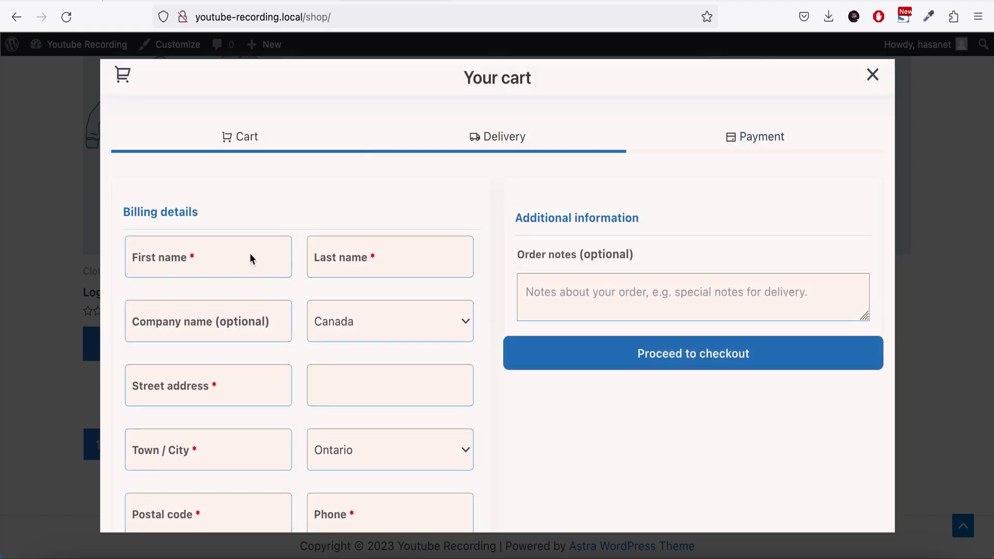
pyautogui.write('Abu')
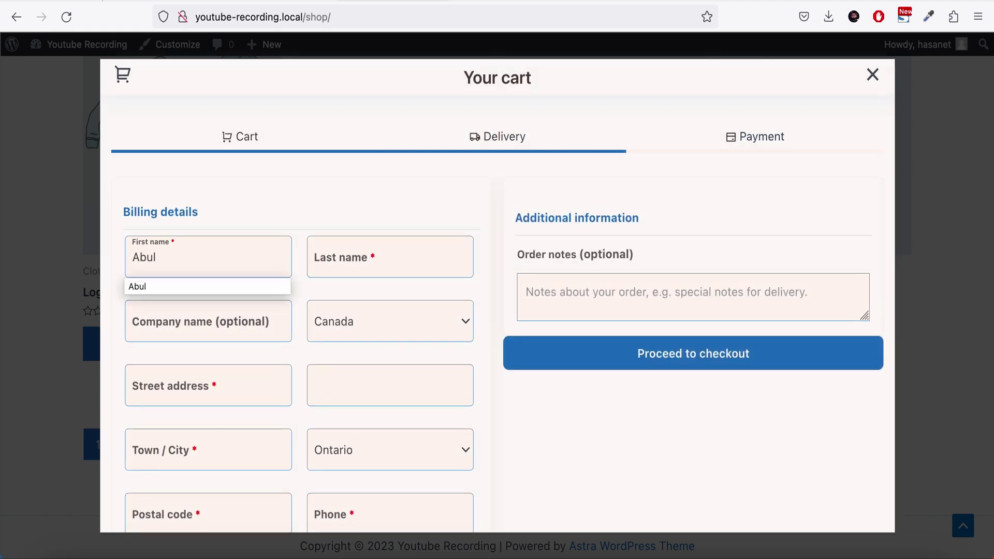
pyautogui.write('l')
pyautogui.press('Tab')
pyautogui.write('H')
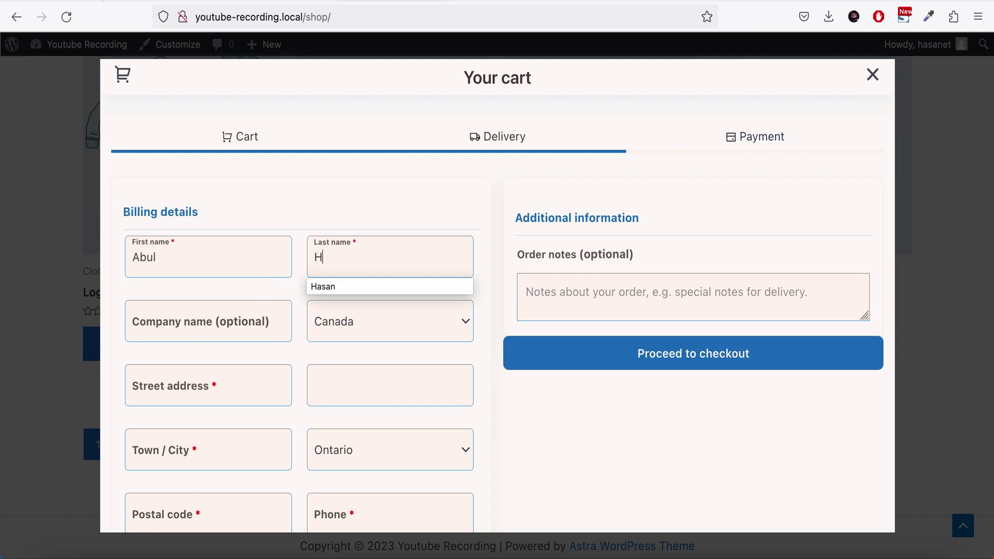
pyautogui.press('Down')
pyautogui.press('Return')
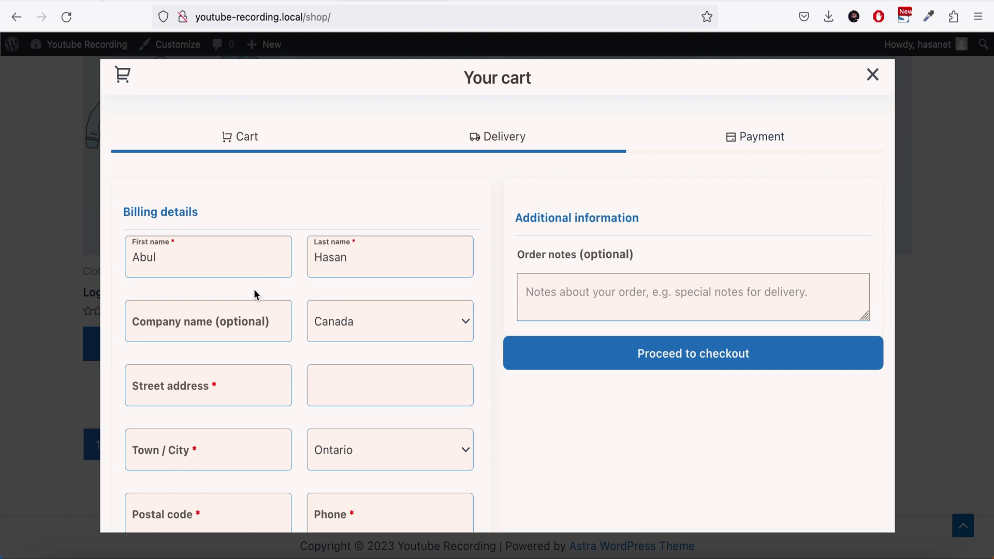
# Step: Fill in the street address from the browser suggestion and type the second address line
pyautogui.doubleClick(211, 395)
pyautogui.hotkey('ctrl', 'a')
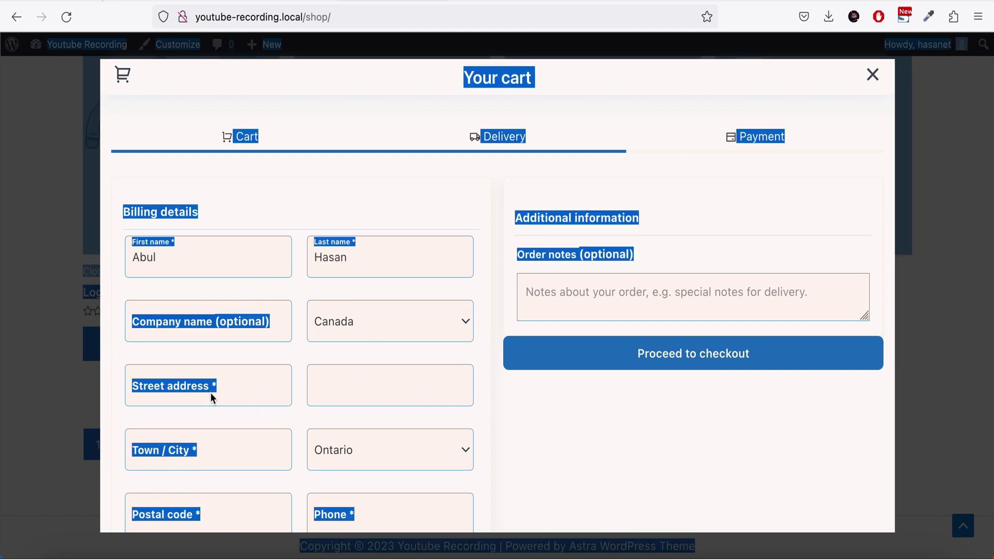
pyautogui.click(214, 390)
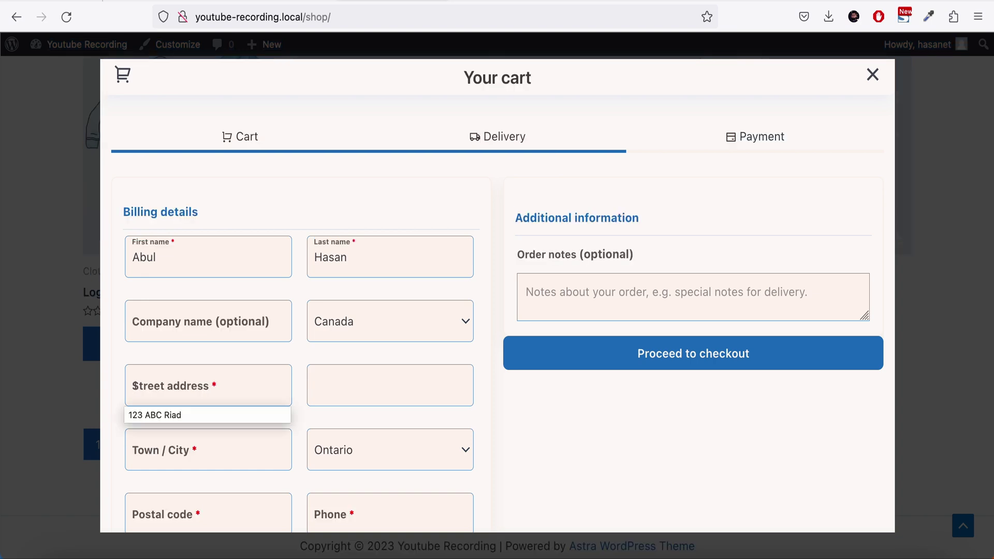
pyautogui.write('1')
pyautogui.click(205, 415)
pyautogui.press('Tab')
pyautogui.moveTo(197, 447)
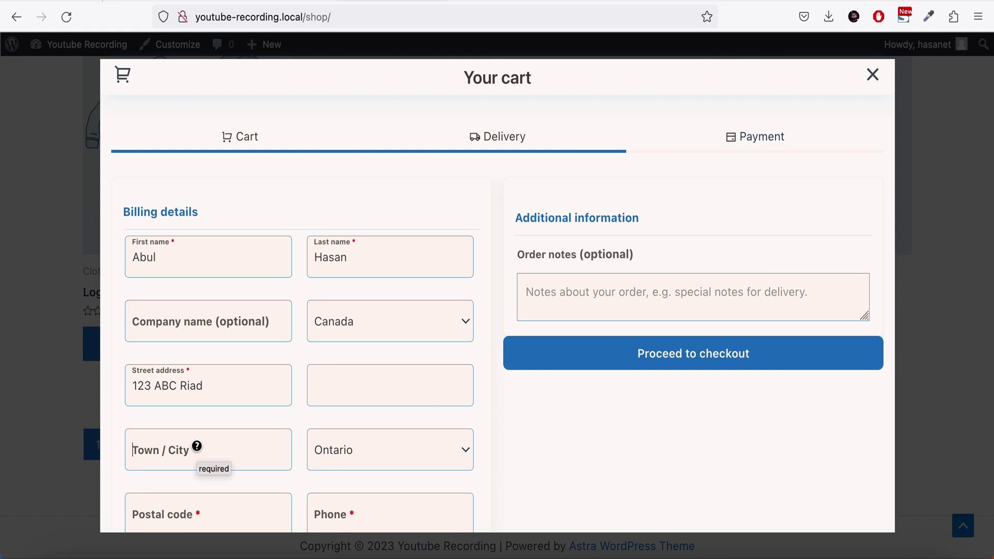
pyautogui.write('kingston')
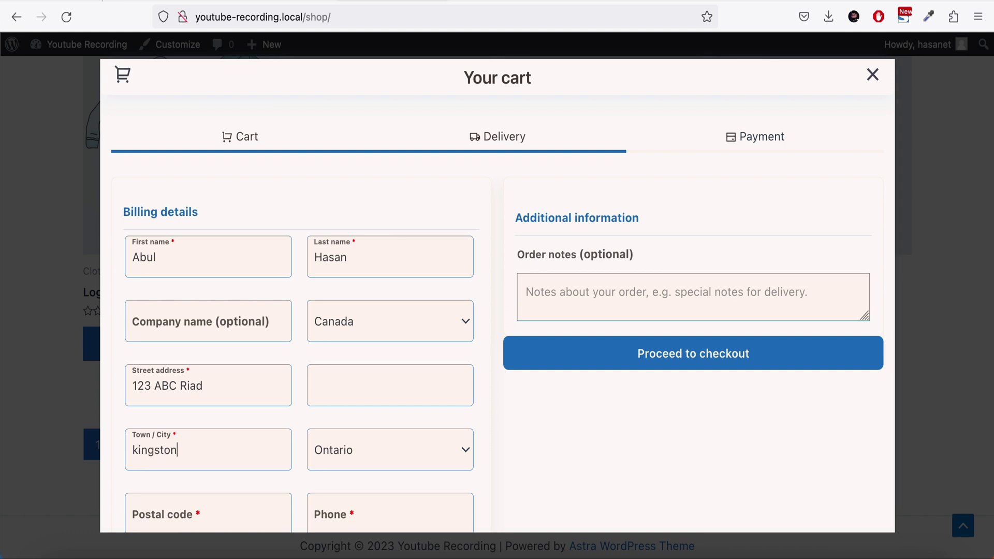
# Step: Set the country to Bangladesh and town to Dhaka, and fill in the suggested phone number
pyautogui.scroll(-3, 497, 352)
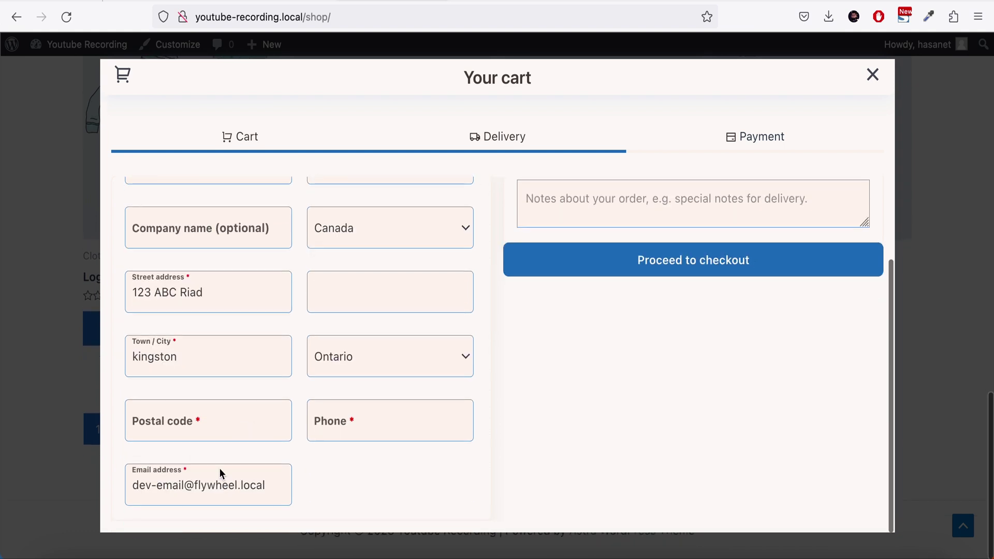
pyautogui.click(347, 242)
pyautogui.scroll(10, 347, 445)
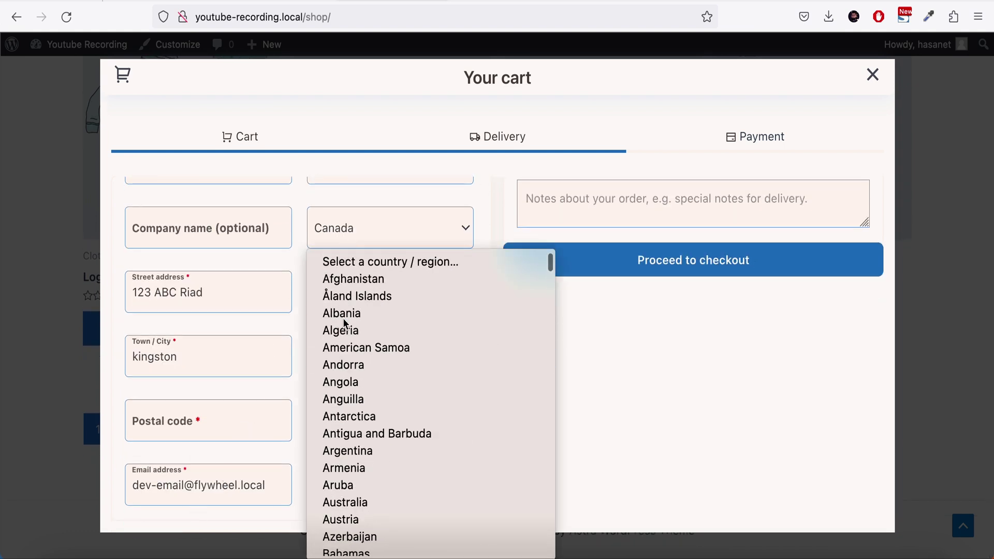
pyautogui.scroll(-3, 347, 403)
pyautogui.click(343, 436)
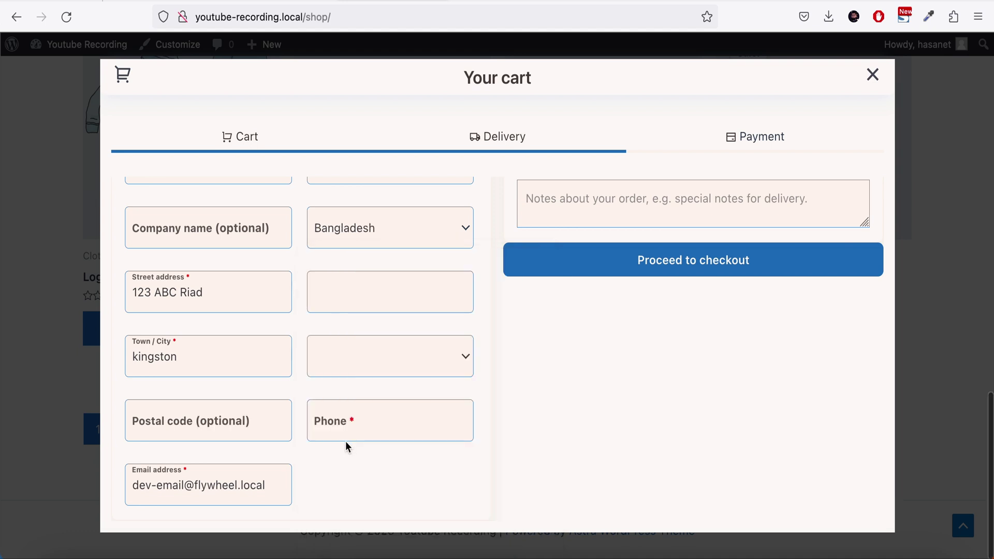
pyautogui.click(202, 359)
pyautogui.doubleClick(201, 360)
pyautogui.write('dah')
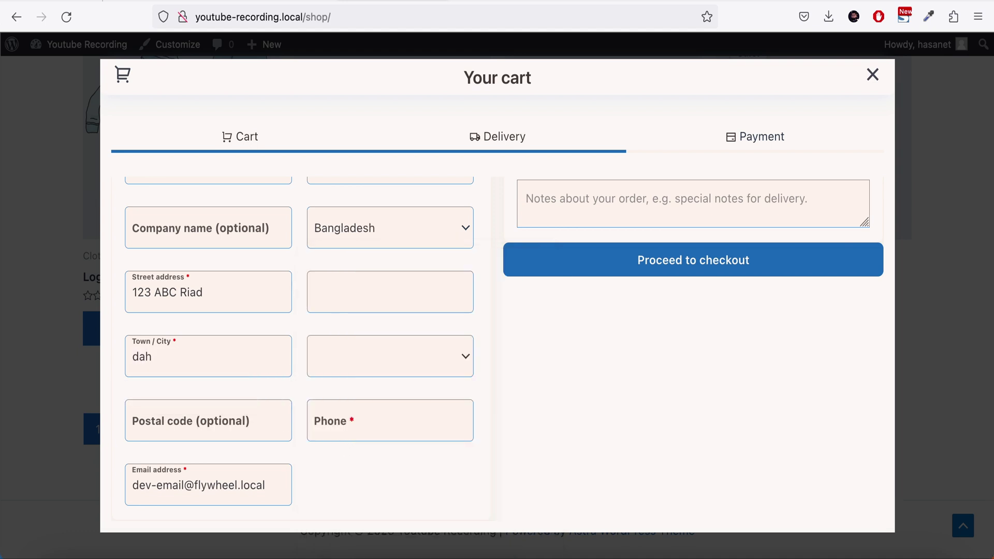
pyautogui.press('BackSpace')
pyautogui.press('BackSpace')
pyautogui.write('Dhak')
pyautogui.click(325, 421)
pyautogui.write('1')
pyautogui.click(330, 450)
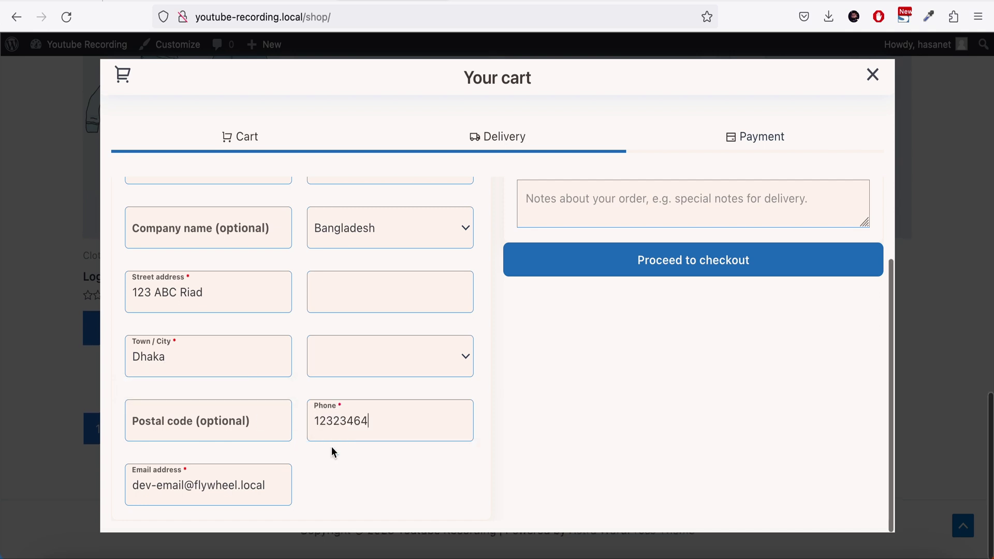
# Step: Continue to payment, choose Cash on delivery and submit the order
pyautogui.click(681, 280)
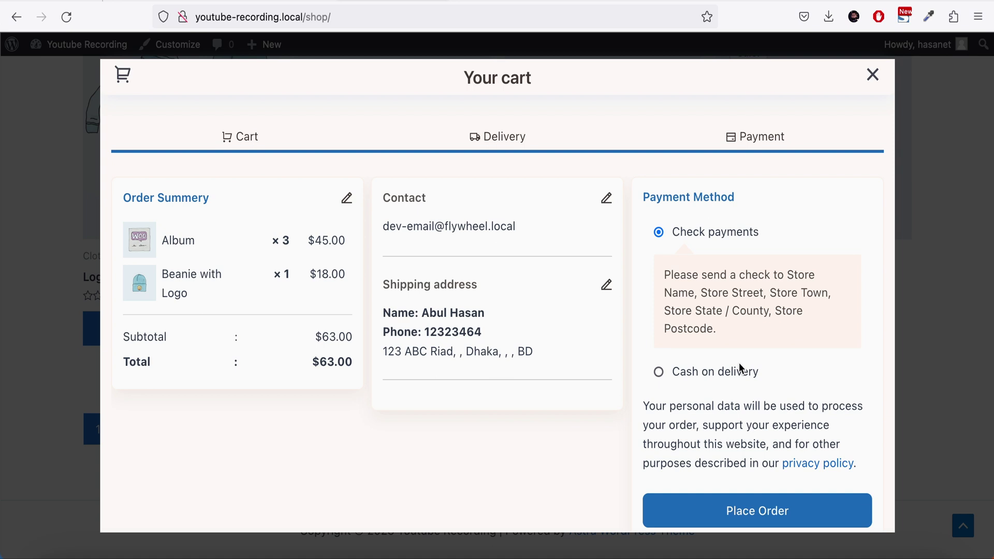
pyautogui.click(660, 373)
pyautogui.click(714, 467)
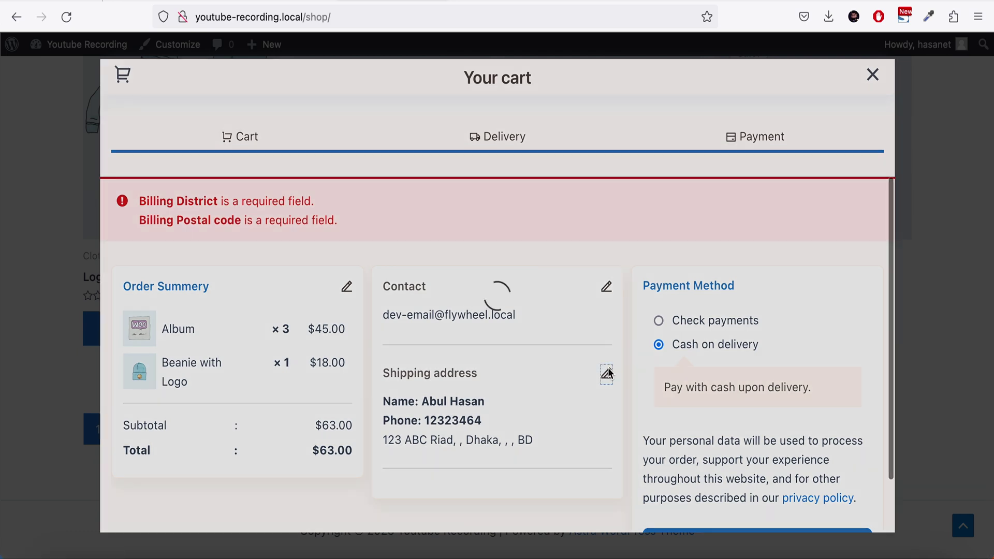
# Step: Correct the address with district Dhaka and the suggested postal code, then place the order
pyautogui.click(607, 373)
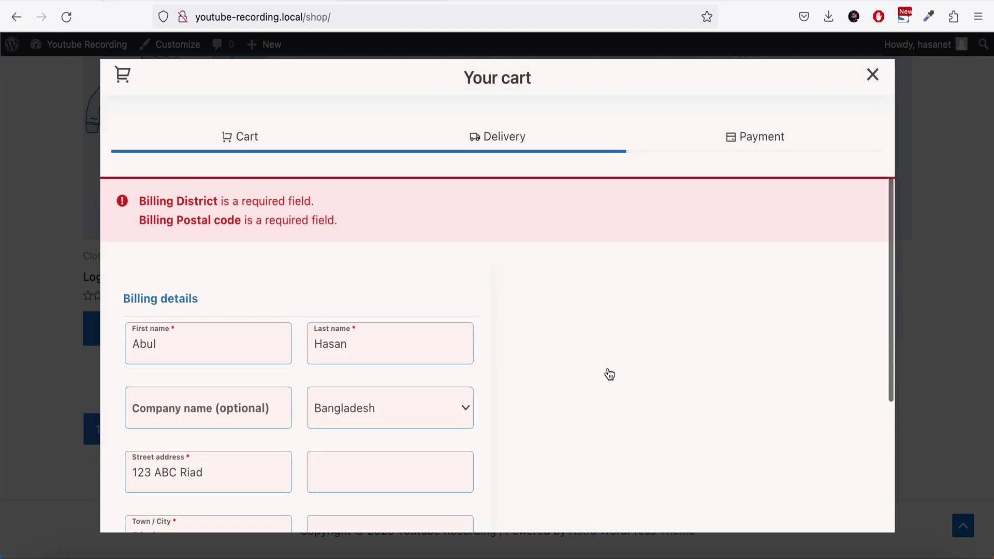
pyautogui.scroll(-5, 609, 373)
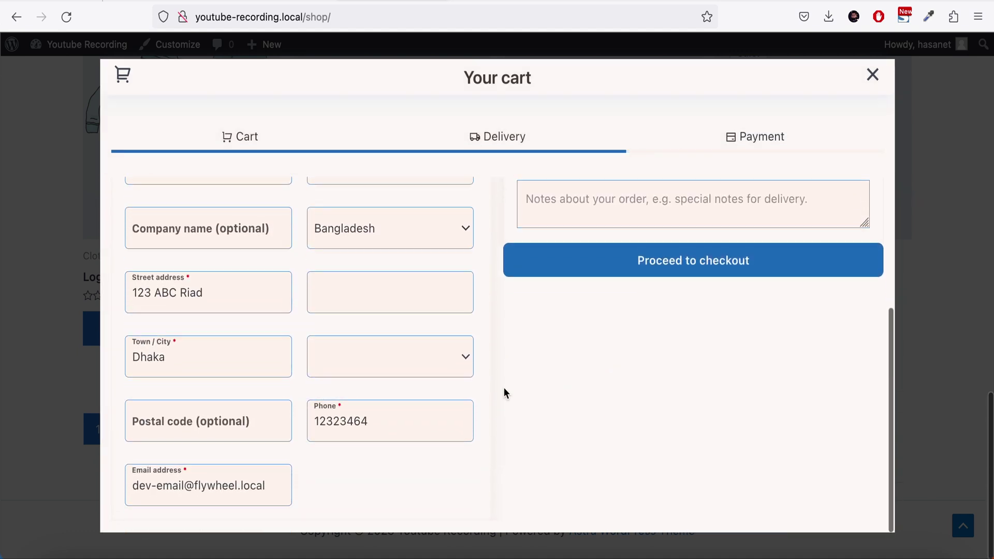
pyautogui.click(443, 374)
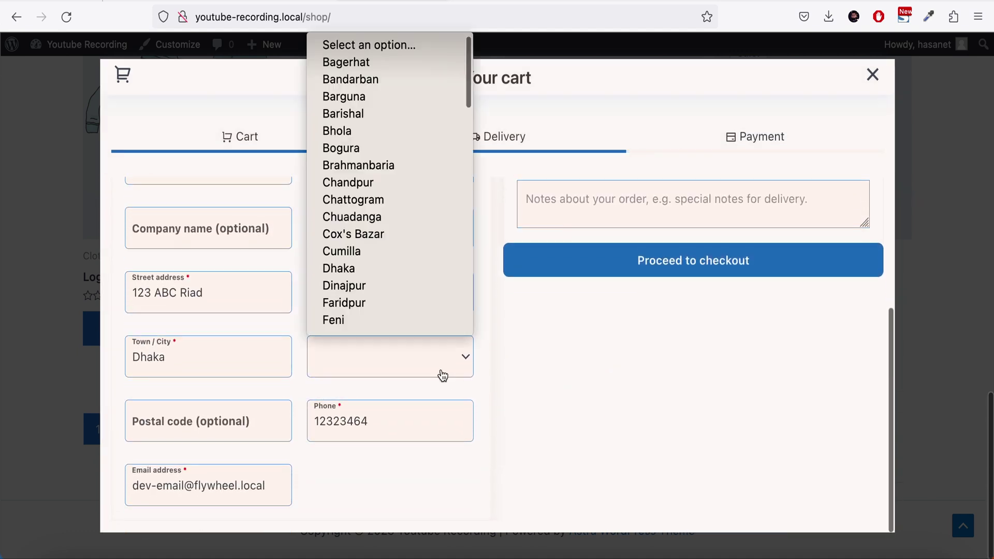
pyautogui.click(395, 274)
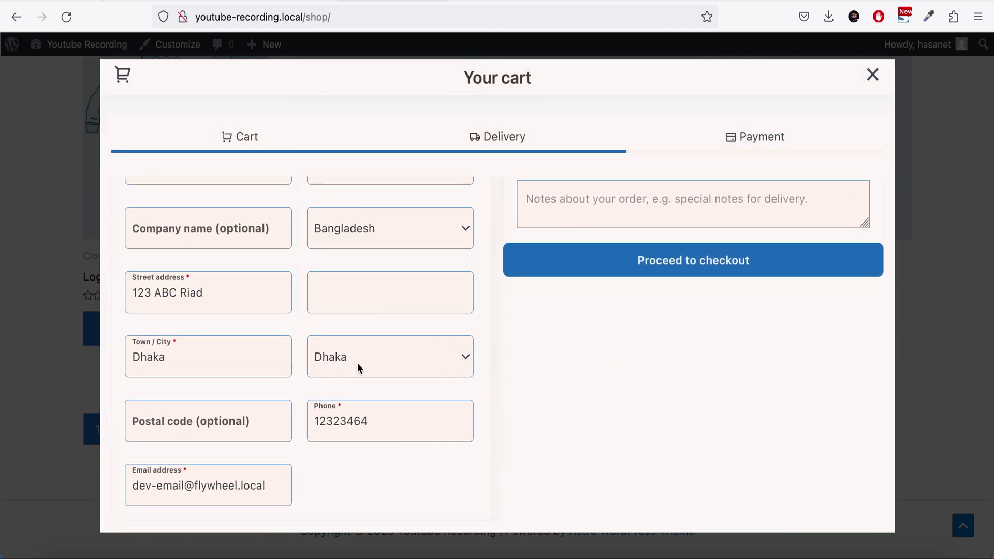
pyautogui.click(241, 424)
pyautogui.click(235, 456)
pyautogui.click(574, 266)
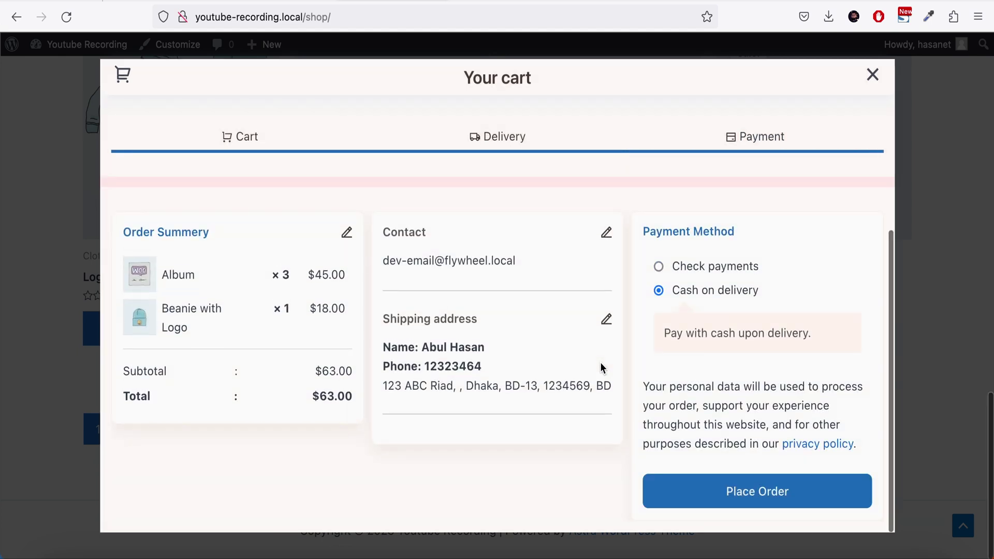
pyautogui.click(704, 485)
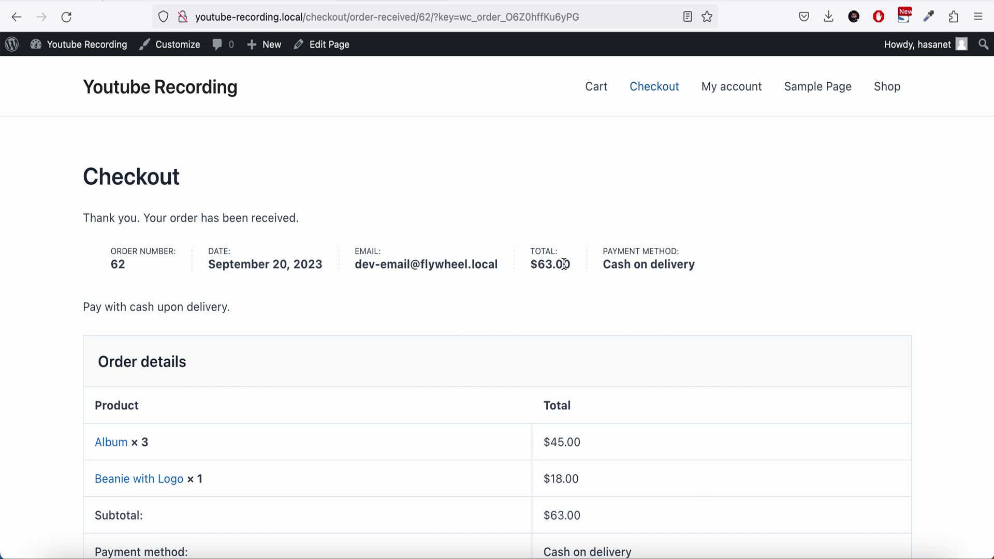
# Step: In Instantio's Layout options, choose Dark mode, enable single-step checkout, and save
pyautogui.moveTo(83, 45)
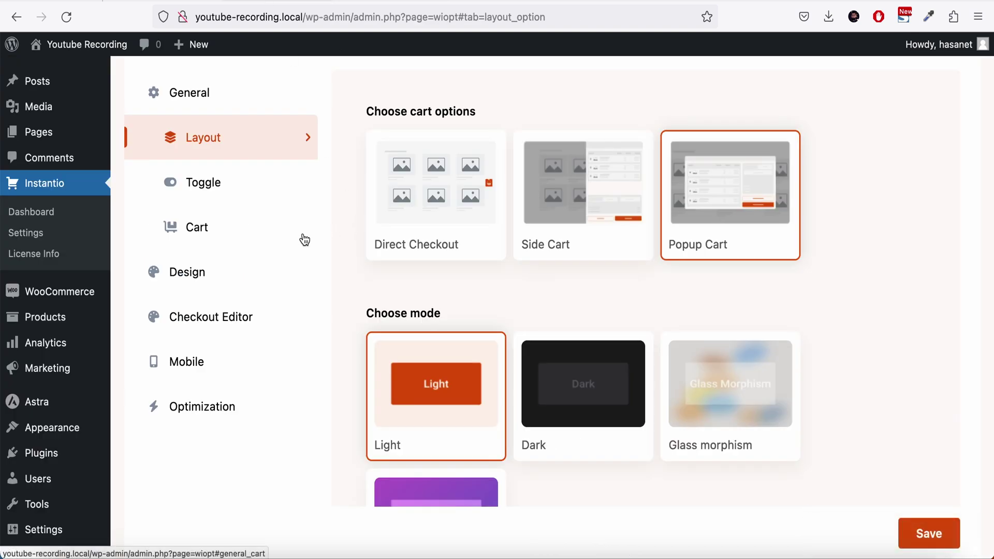
pyautogui.click(269, 194)
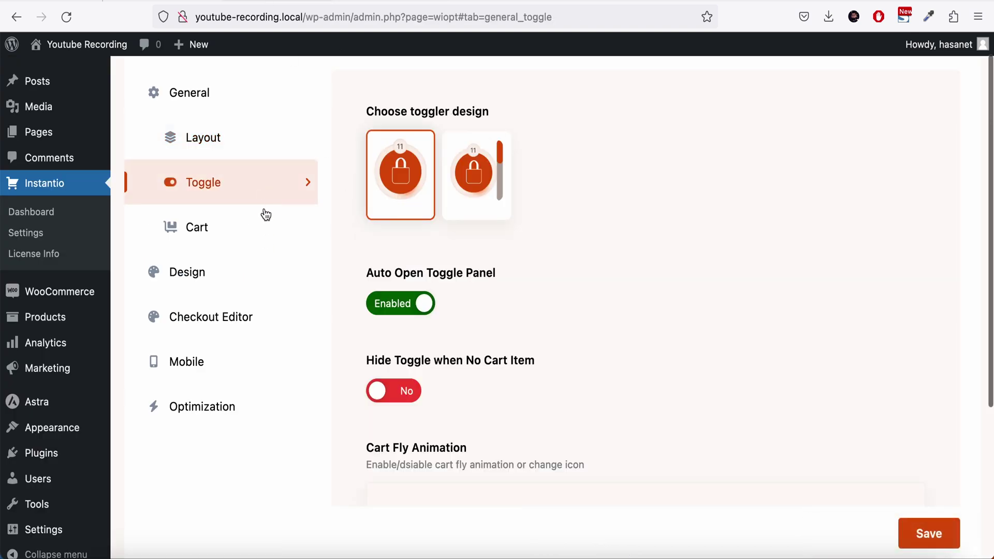
pyautogui.click(261, 153)
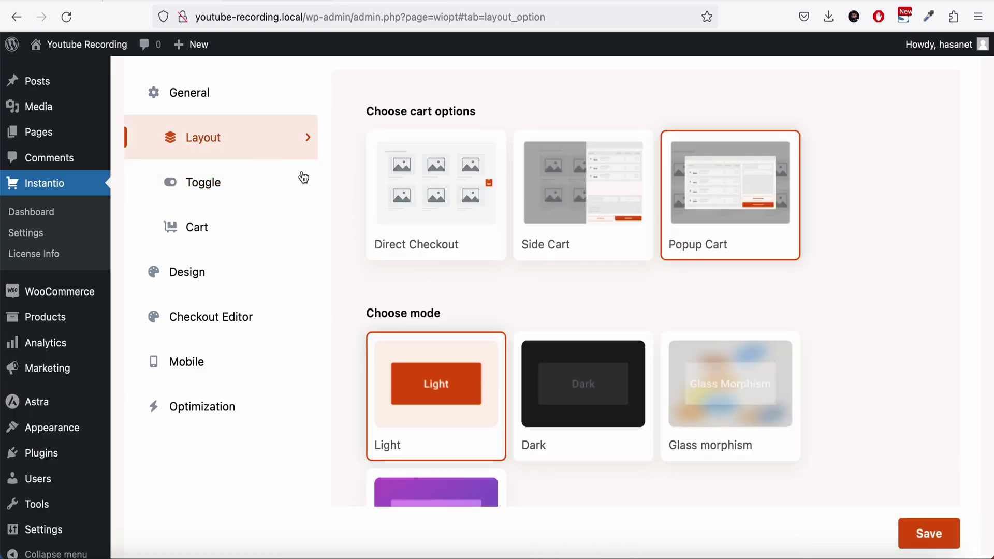
pyautogui.scroll(-5, 599, 212)
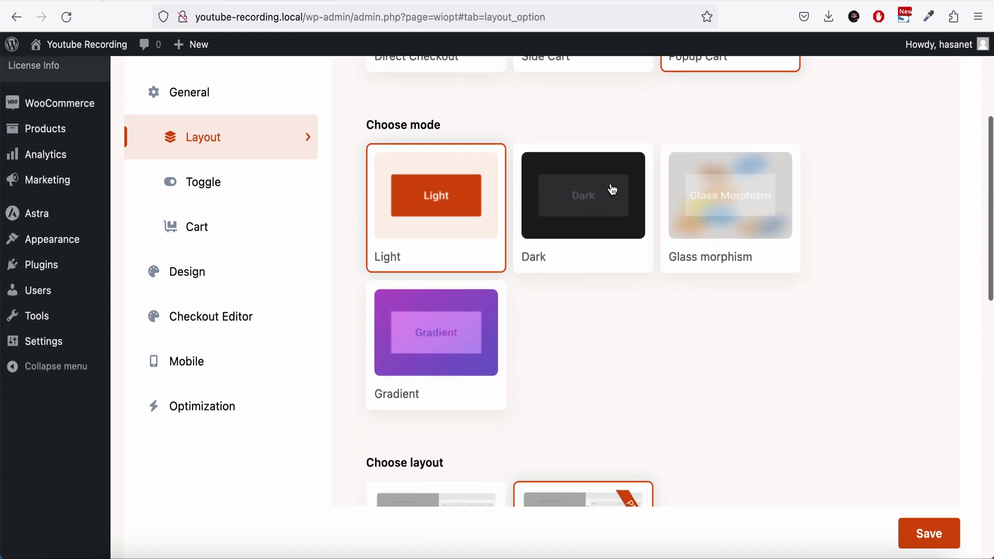
pyautogui.click(612, 190)
pyautogui.scroll(-10, 592, 321)
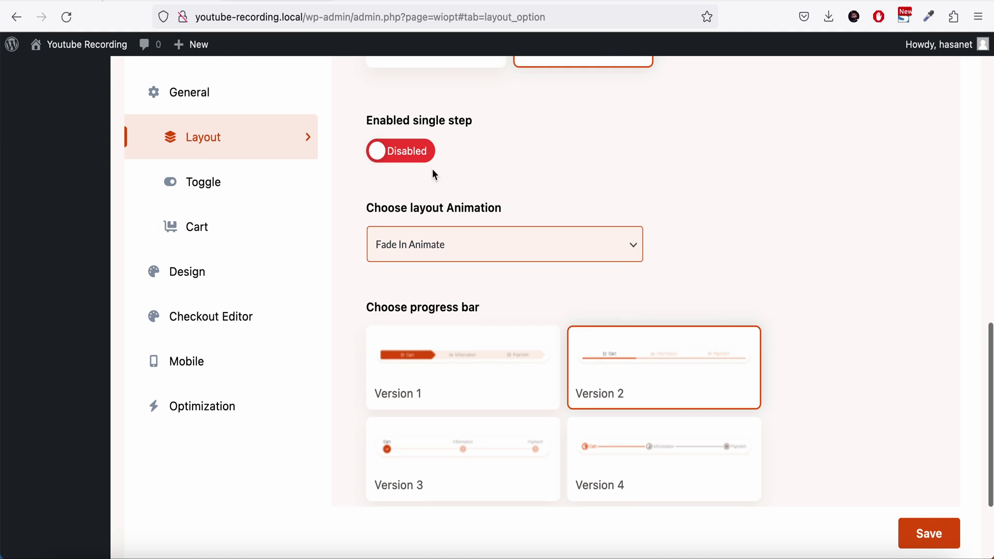
pyautogui.click(420, 158)
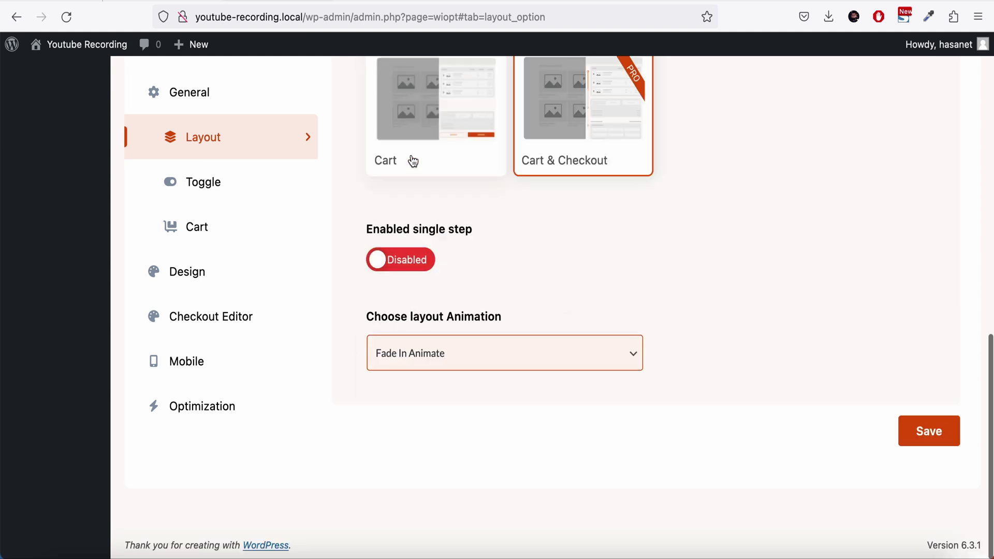
pyautogui.click(948, 431)
pyautogui.moveTo(82, 44)
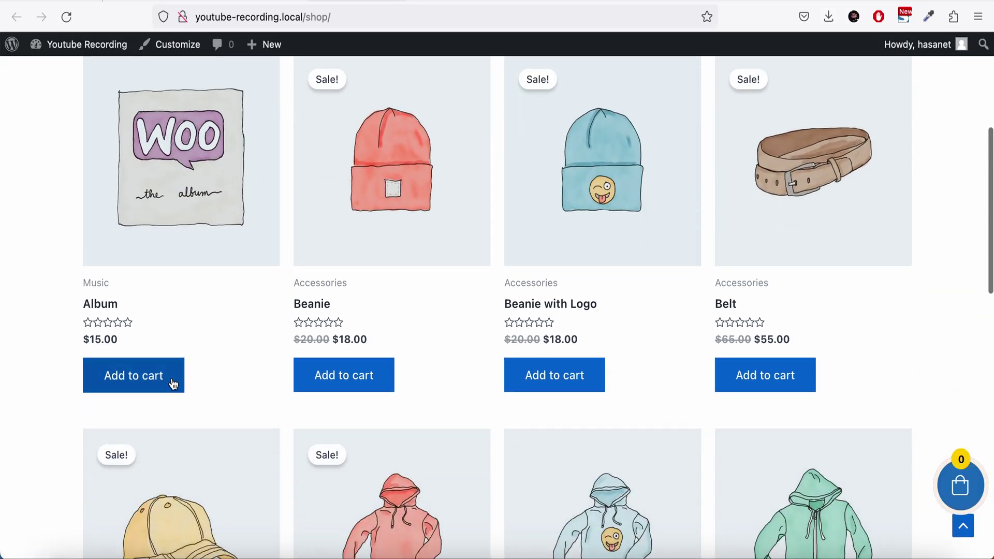
# Step: Add the Album ($15.00) to the cart and scroll the dark single-step popup checkout down to Place Order
pyautogui.click(172, 382)
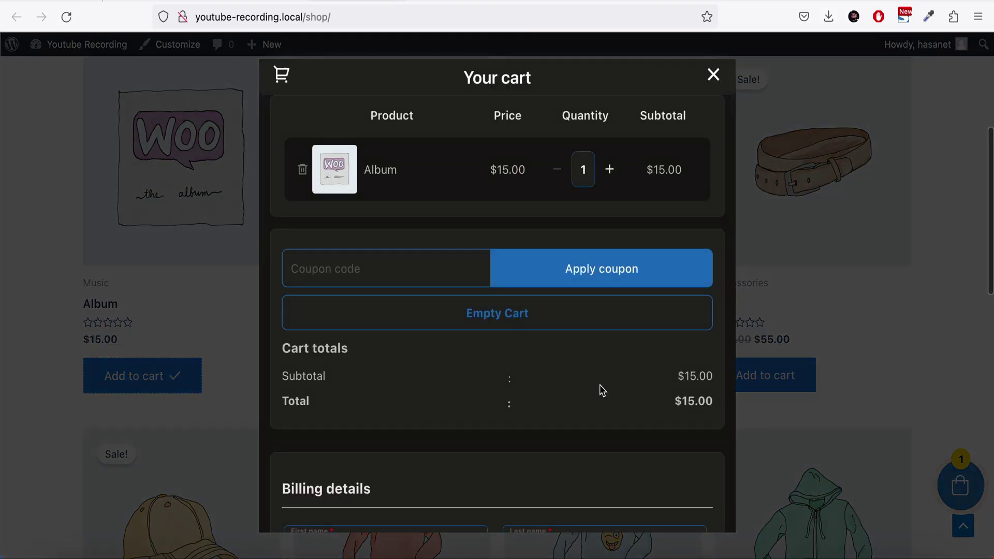
pyautogui.scroll(-10, 602, 392)
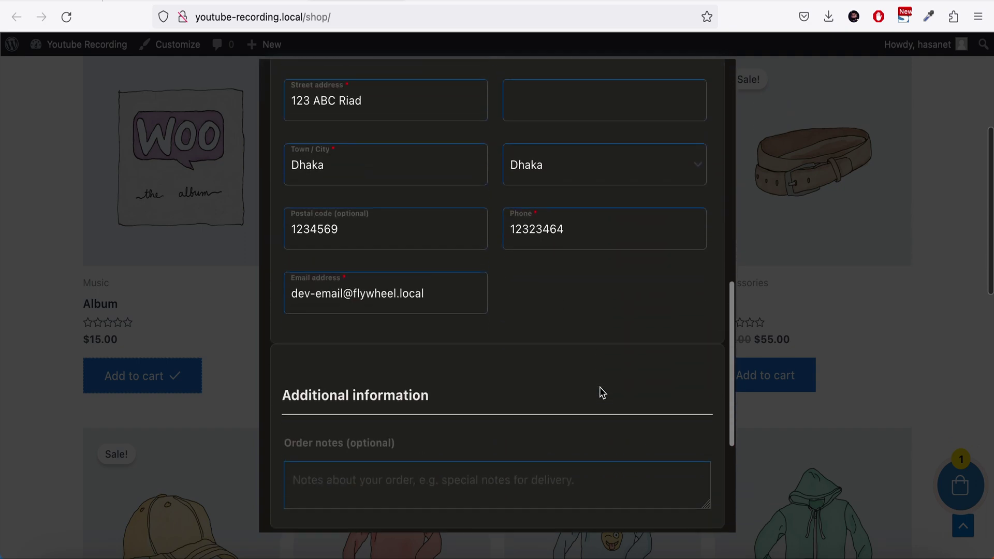
pyautogui.scroll(10, 599, 387)
pyautogui.scroll(-12, 600, 387)
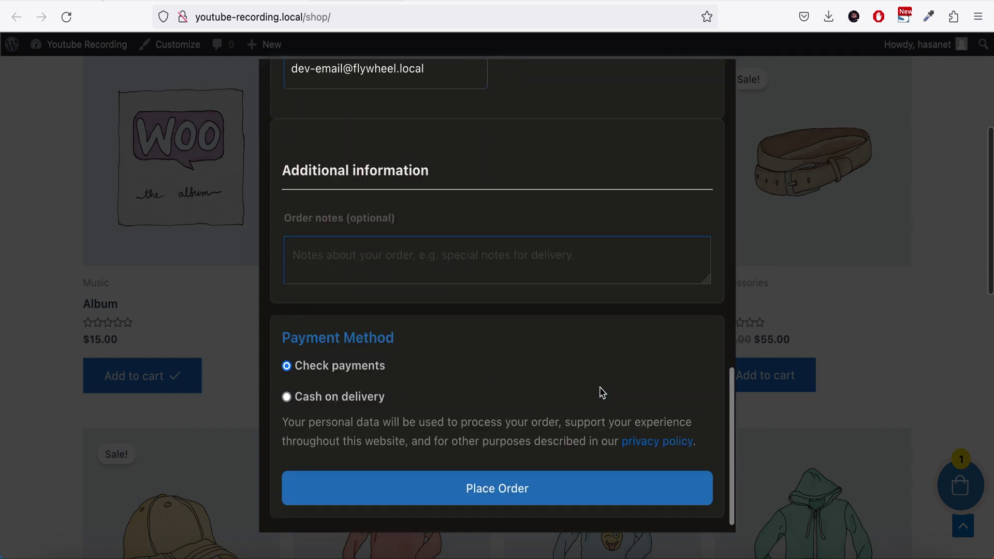
pyautogui.scroll(7, 599, 387)
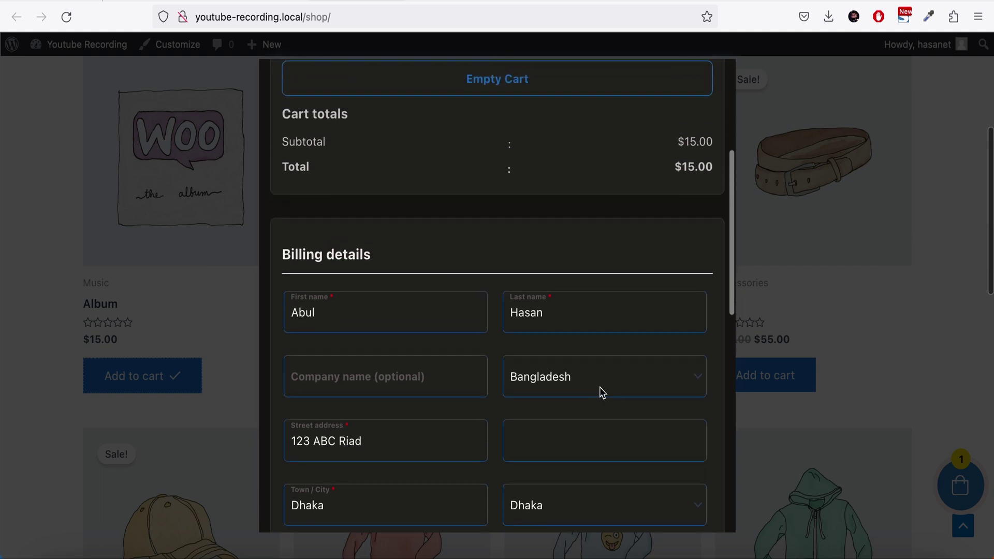
pyautogui.scroll(4, 601, 393)
pyautogui.scroll(-12, 601, 393)
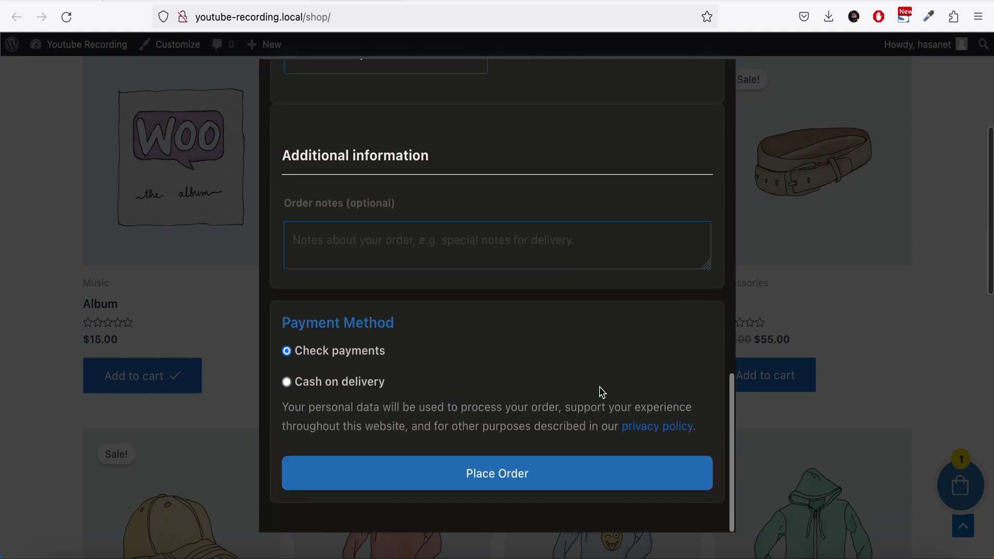
pyautogui.scroll(12, 601, 392)
pyautogui.scroll(-1, 601, 392)
pyautogui.scroll(-10, 601, 392)
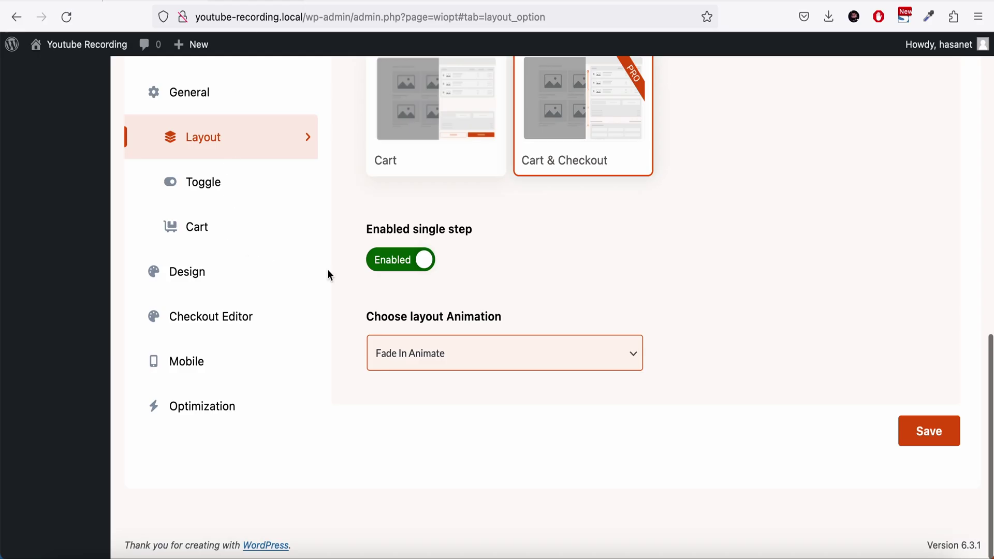
# Step: Review Instantio's Toggle settings, then the Cart settings with Quick View and Ajax Add to Cart enabled
pyautogui.scroll(12, 329, 275)
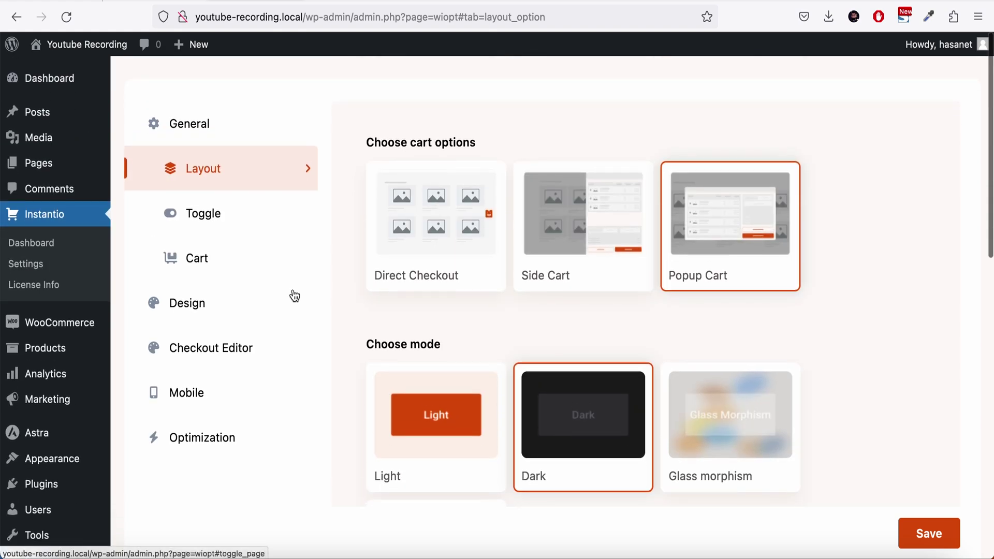
pyautogui.click(238, 226)
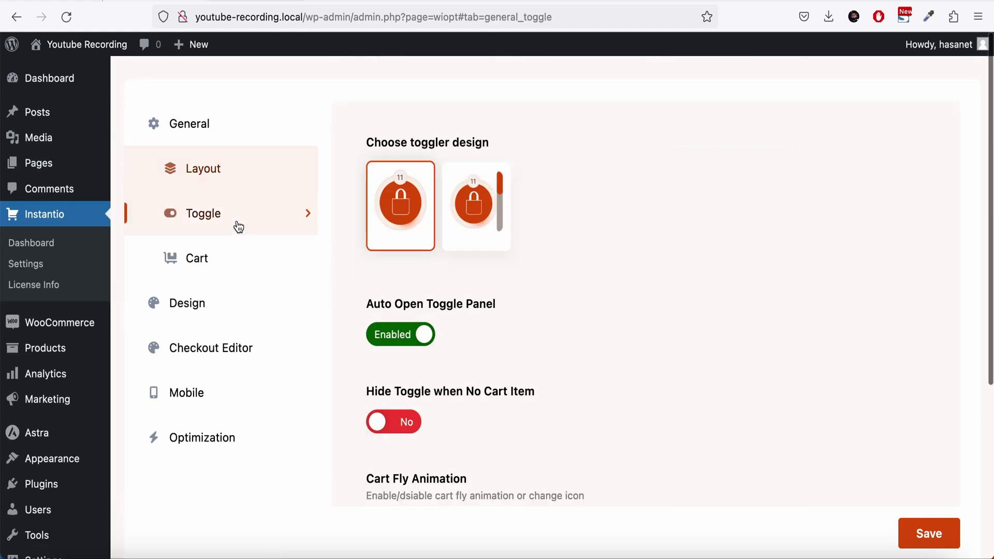
pyautogui.scroll(-5, 495, 376)
pyautogui.click(222, 232)
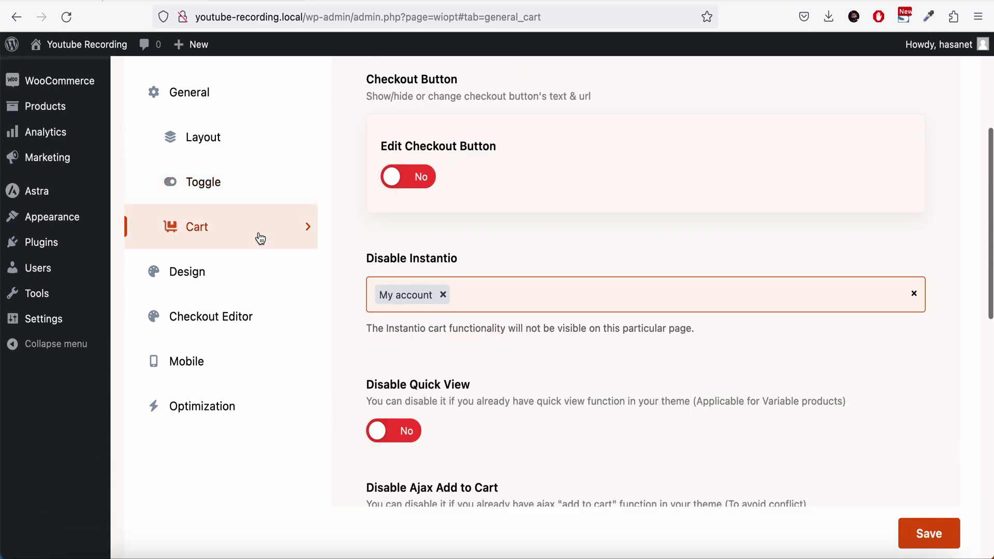
pyautogui.scroll(5, 586, 315)
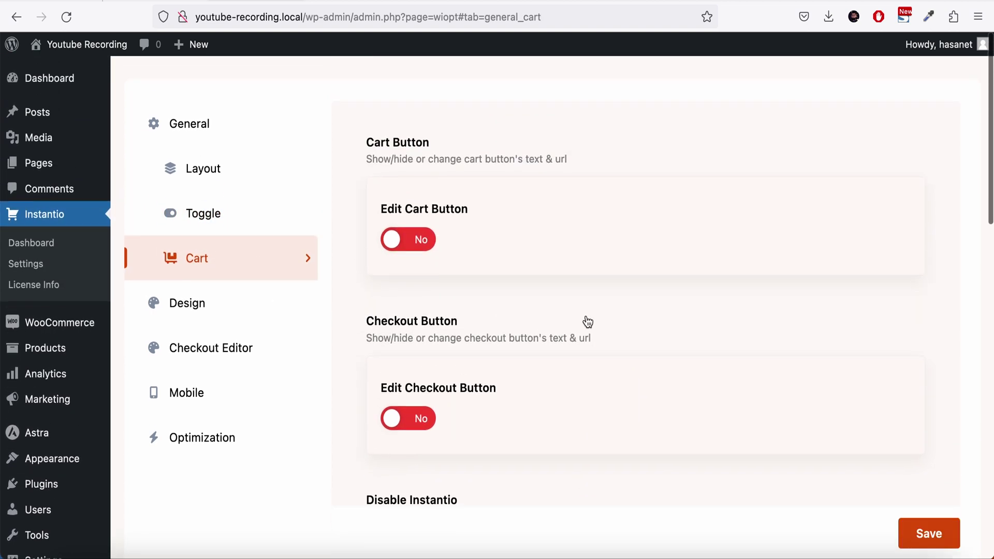
pyautogui.scroll(-2, 587, 315)
pyautogui.scroll(1, 588, 322)
pyautogui.scroll(-1, 588, 321)
pyautogui.scroll(-6, 586, 320)
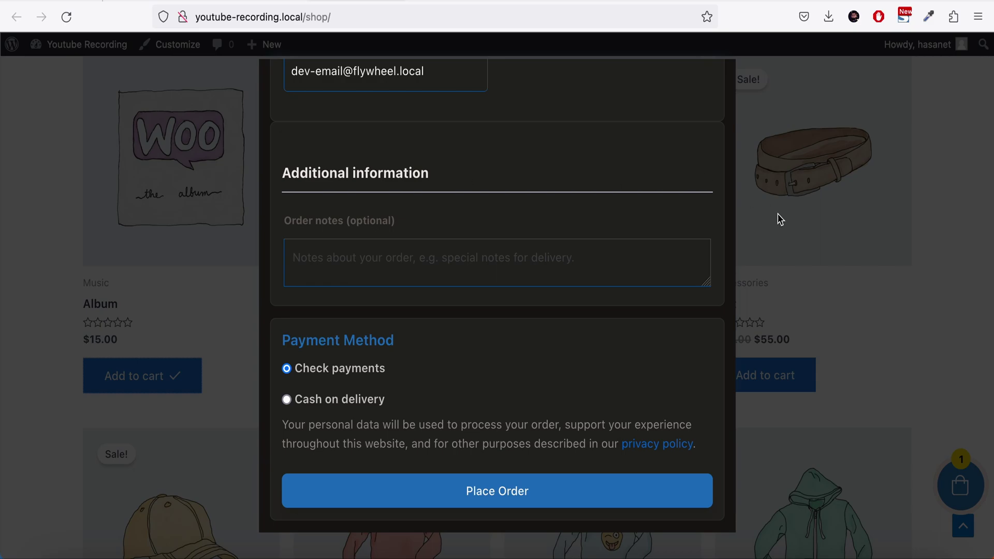
# Step: Close the checkout popup and pick Blue colour with No logo in the Hoodie's options
pyautogui.click(781, 220)
pyautogui.scroll(-7, 780, 219)
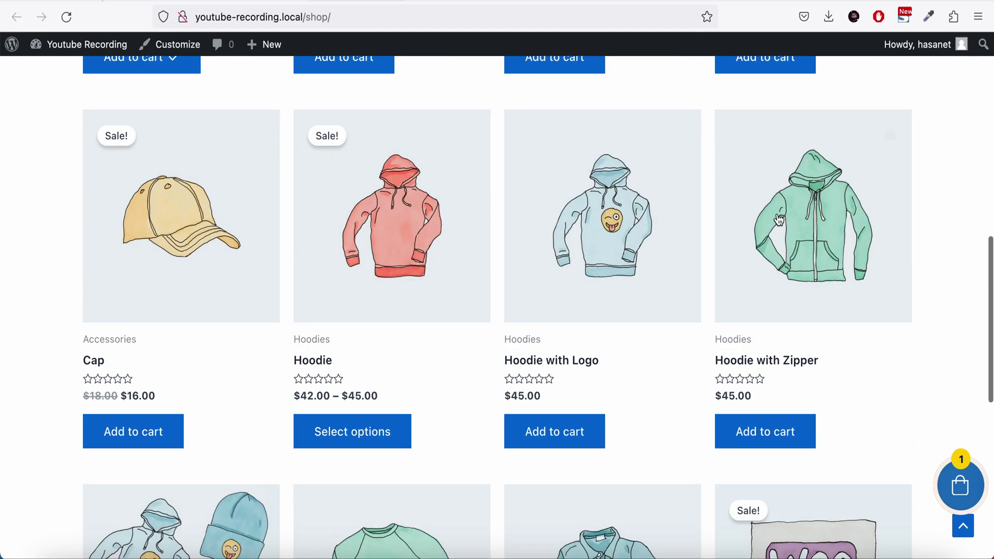
pyautogui.click(370, 341)
pyautogui.click(447, 393)
pyautogui.click(445, 411)
pyautogui.click(446, 423)
pyautogui.click(434, 452)
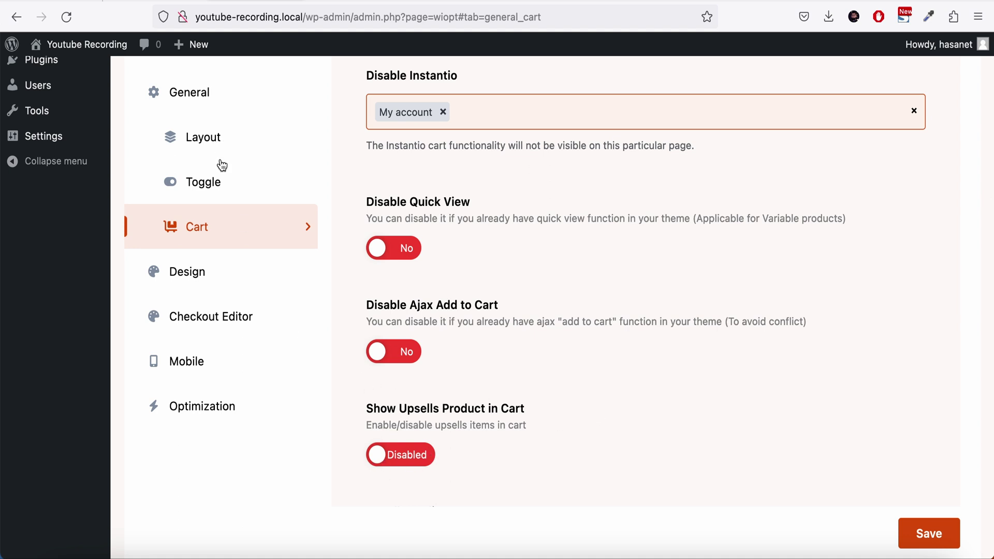
# Step: Review the Cart Icon colour options in Instantio's Design settings
pyautogui.click(228, 282)
pyautogui.scroll(10, 616, 216)
pyautogui.click(483, 163)
pyautogui.scroll(-5, 551, 366)
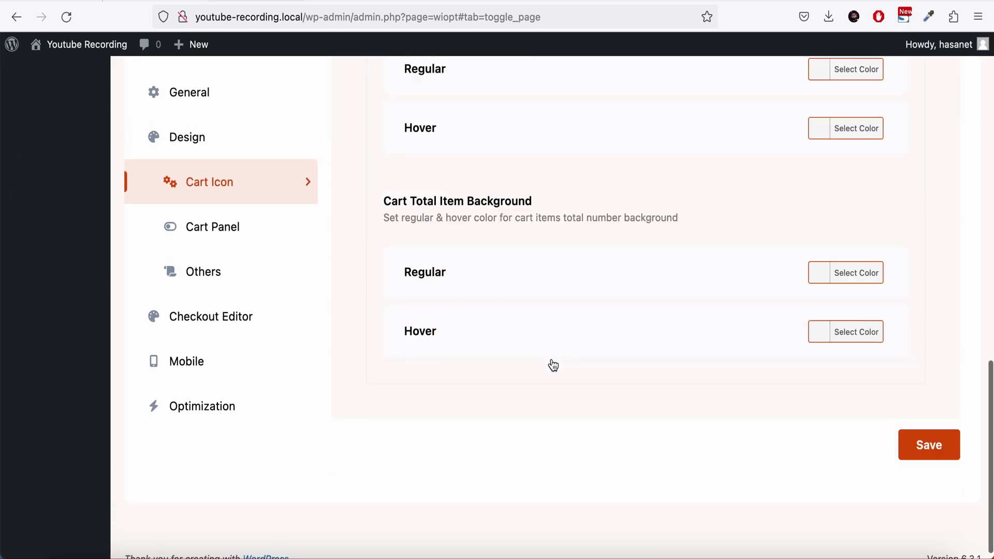
# Step: Review the Cart Panel's Cart, Checkout and Payment colours, then the Others page down to Custom CSS
pyautogui.click(284, 240)
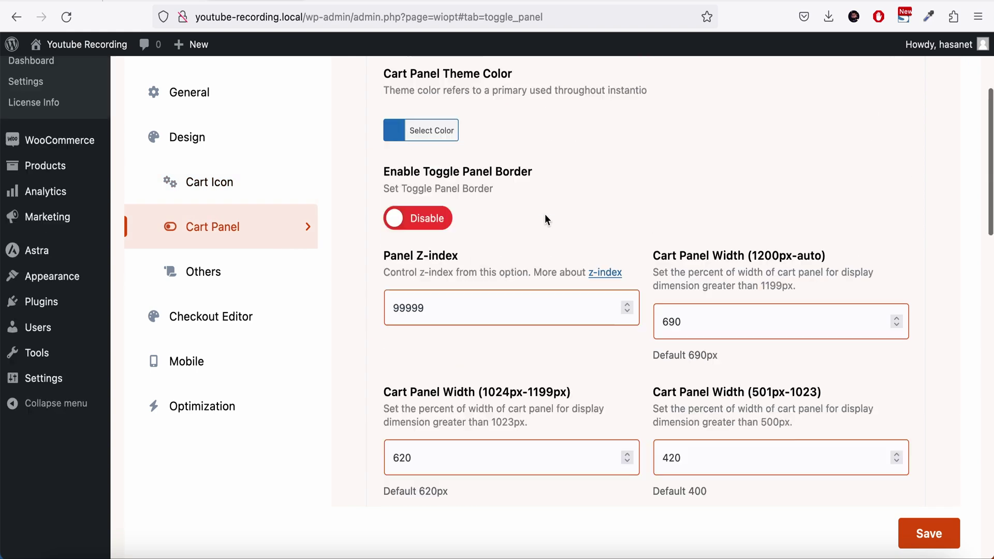
pyautogui.click(466, 169)
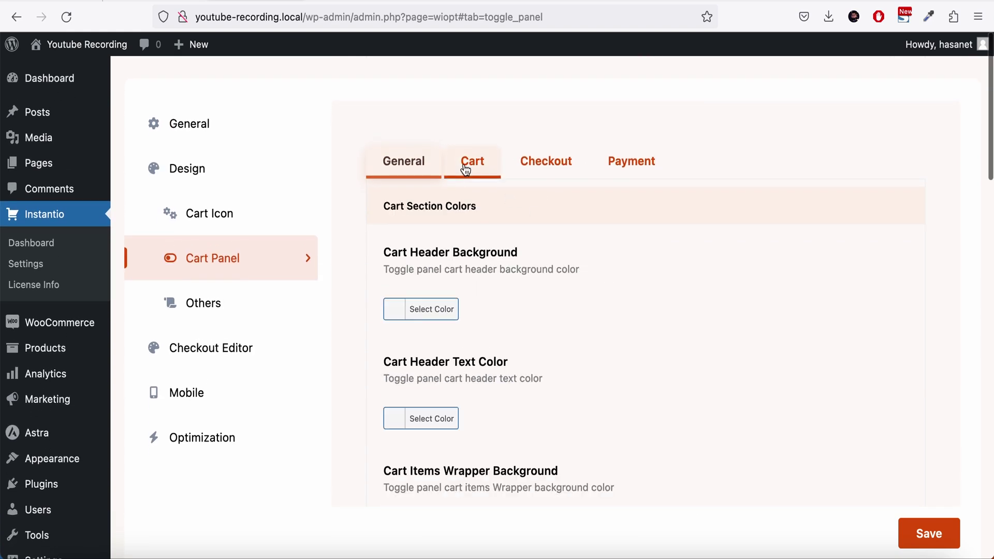
pyautogui.scroll(-5, 581, 285)
pyautogui.scroll(5, 582, 286)
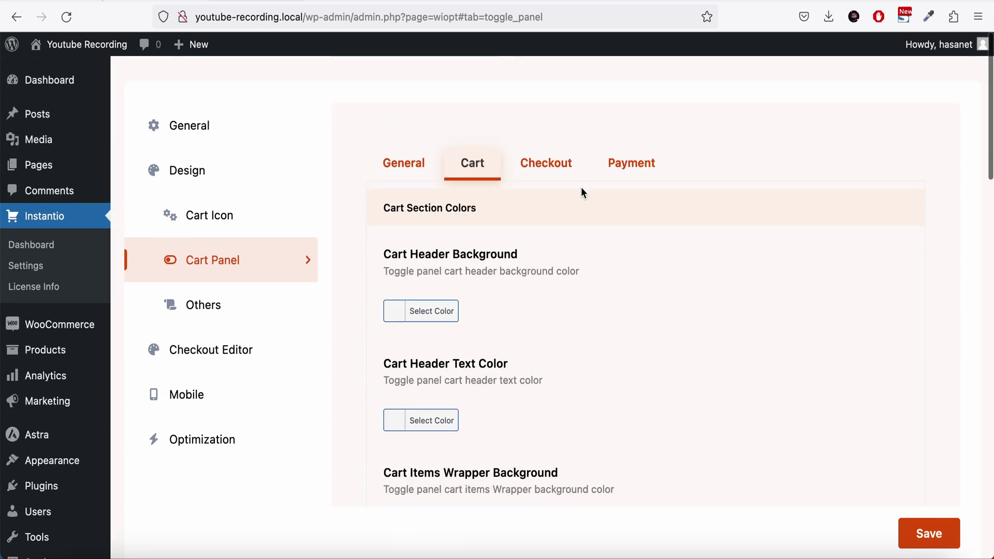
pyautogui.click(558, 165)
pyautogui.click(613, 169)
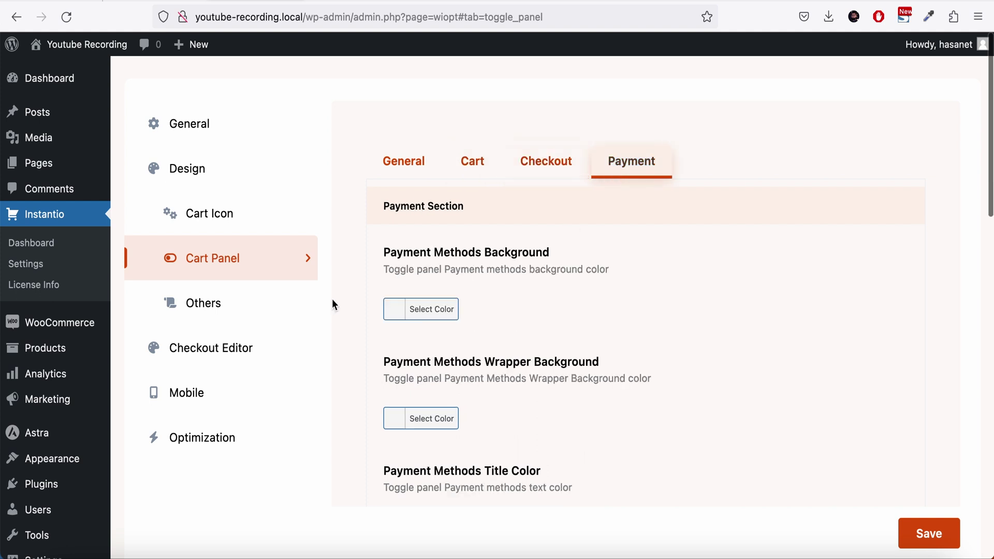
pyautogui.click(247, 313)
pyautogui.scroll(-3, 601, 349)
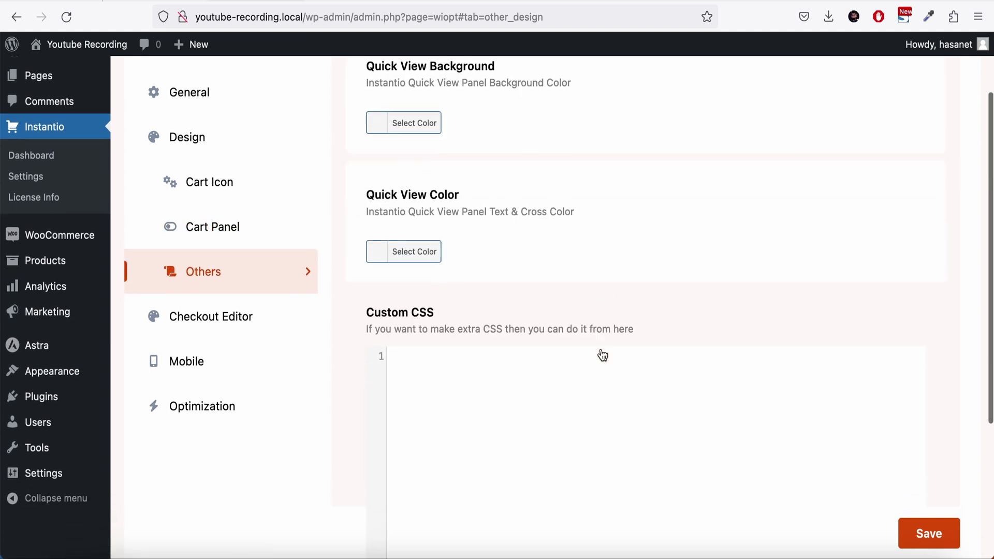
# Step: Check the Mobile and Optimization pages, then return to Layout with Popup Cart in Dark mode
pyautogui.click(284, 368)
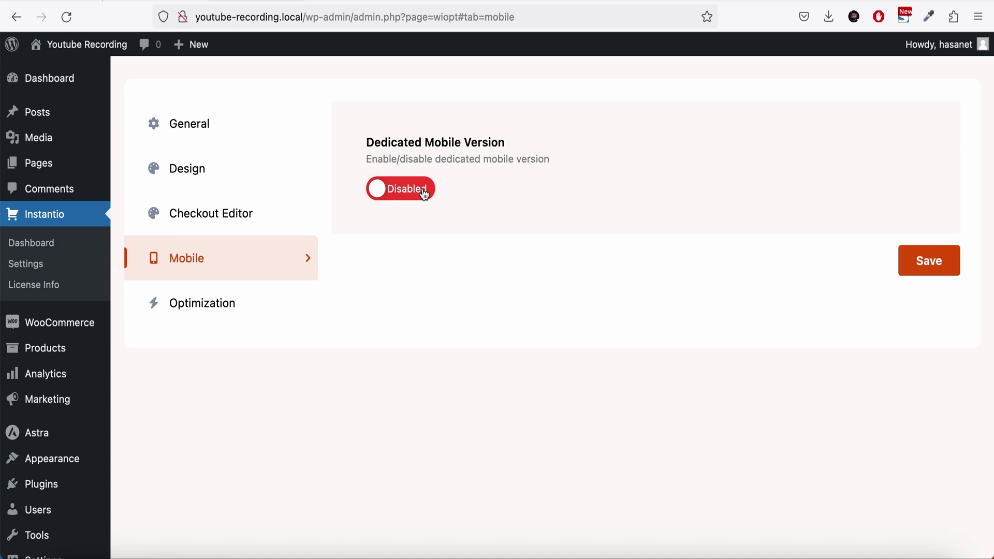
pyautogui.click(243, 295)
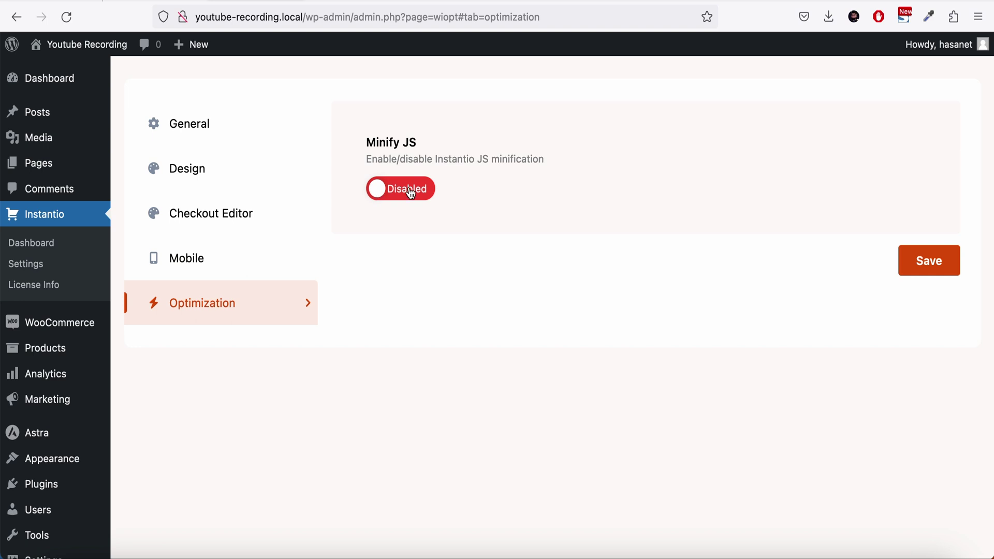
pyautogui.click(229, 135)
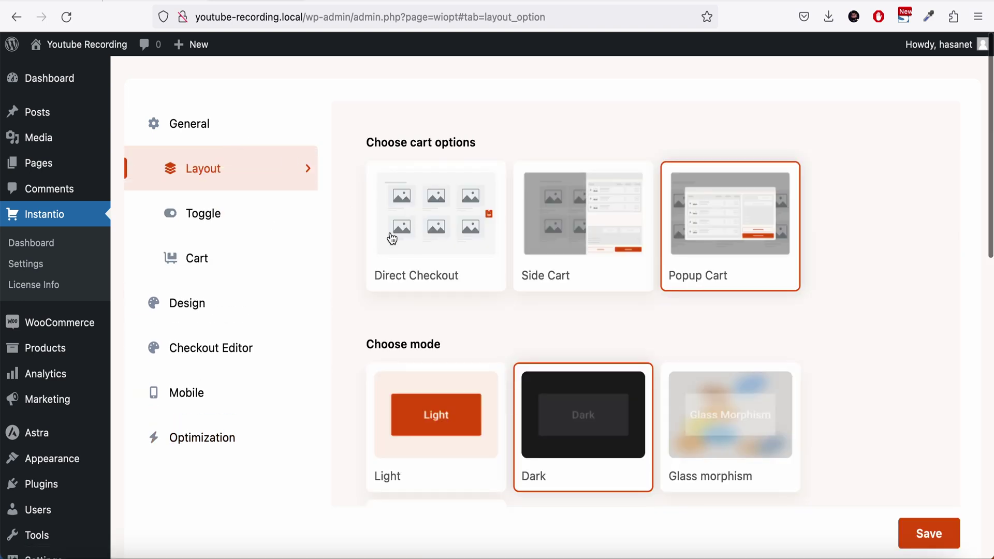